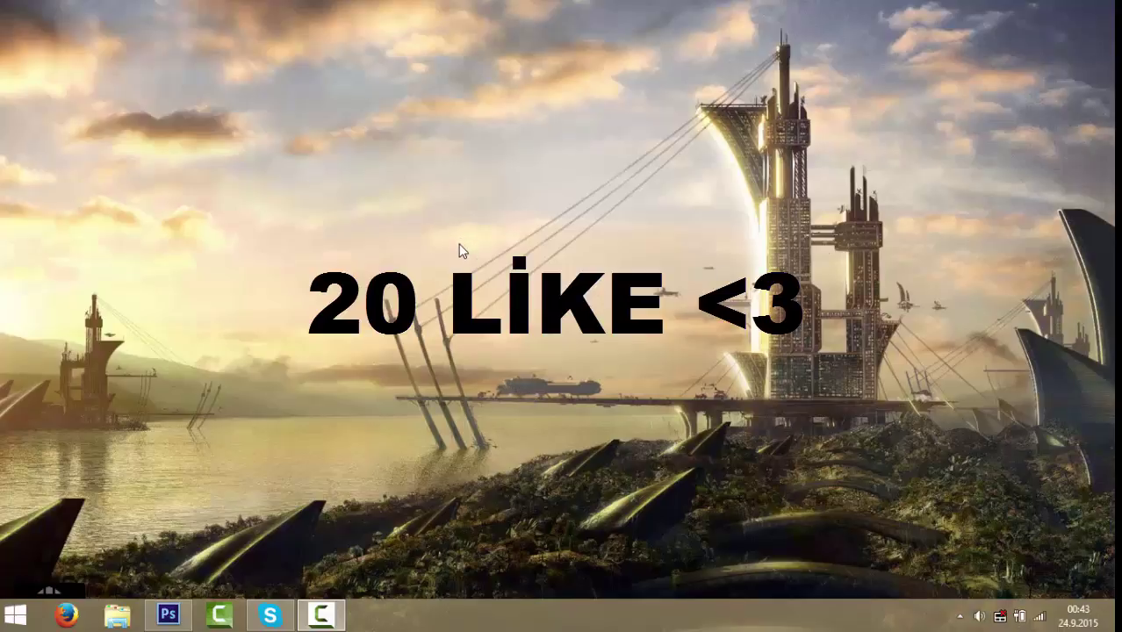
# Restore the Photoshop window showing the orange Lamborghini photo on layer Katman 0.
pyautogui.click(168, 615)
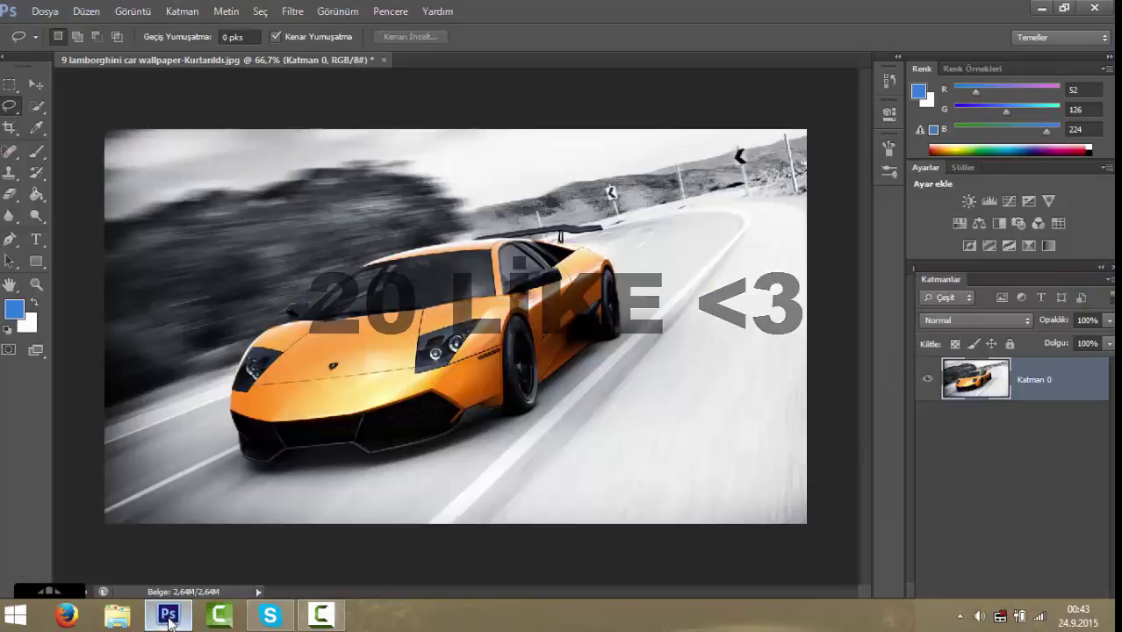
pyautogui.rightClick(7, 113)
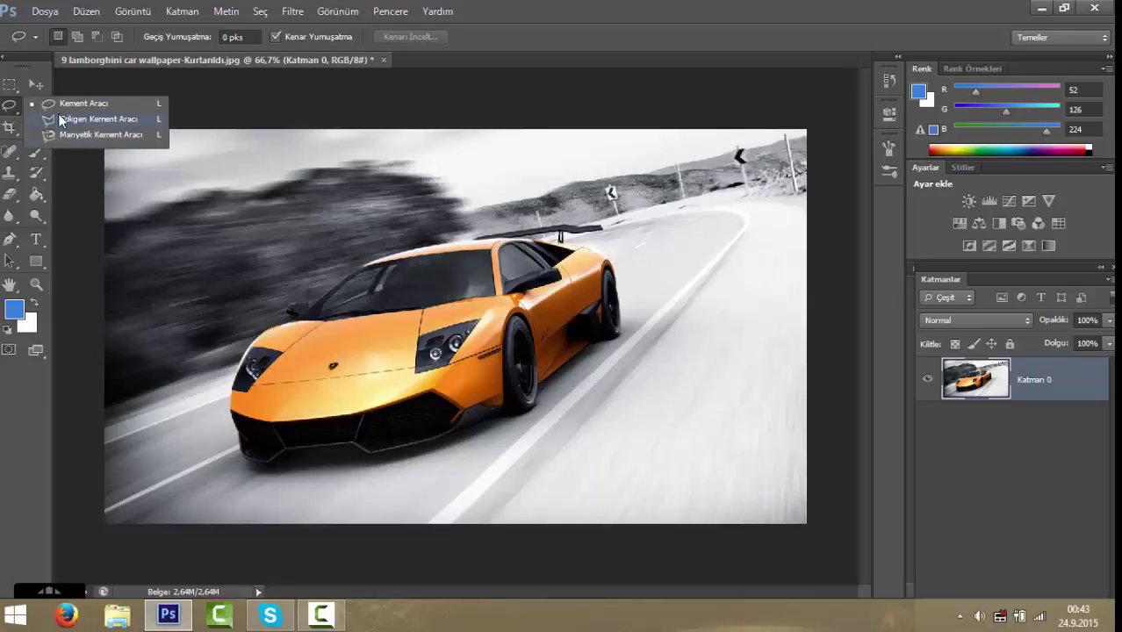
pyautogui.click(10, 107)
pyautogui.rightClick(15, 113)
pyautogui.click(3, 110)
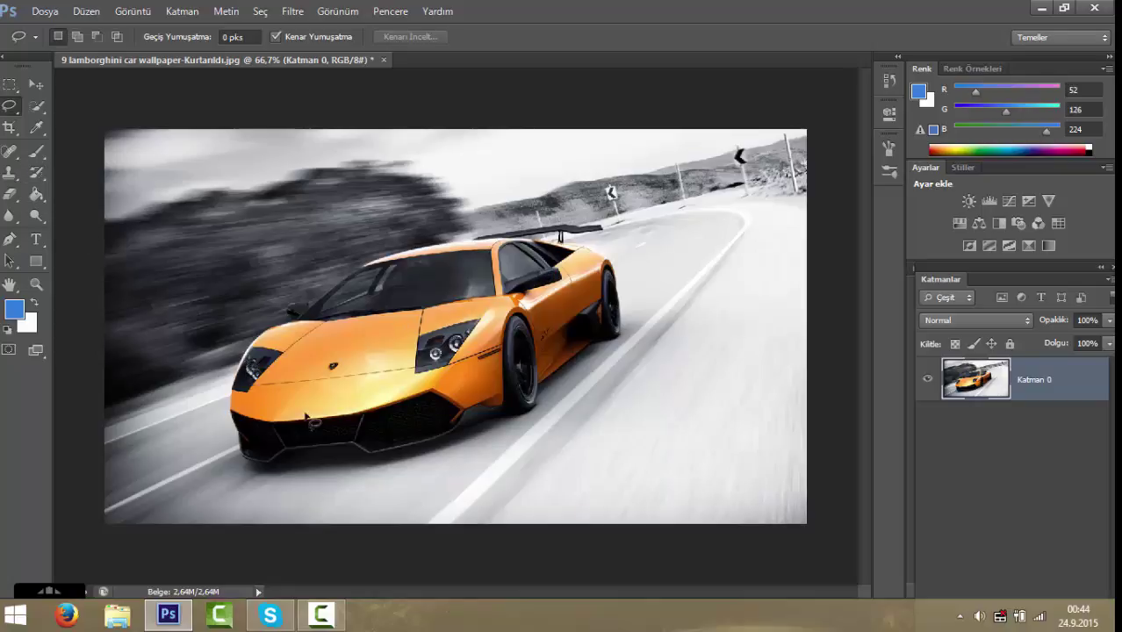
# Zoom in and lasso a loose closed outline around the orange car, including its spoiler and roof.
pyautogui.scroll(2, 377, 477)
pyautogui.scroll(2, 395, 478)
pyautogui.scroll(-2, 413, 480)
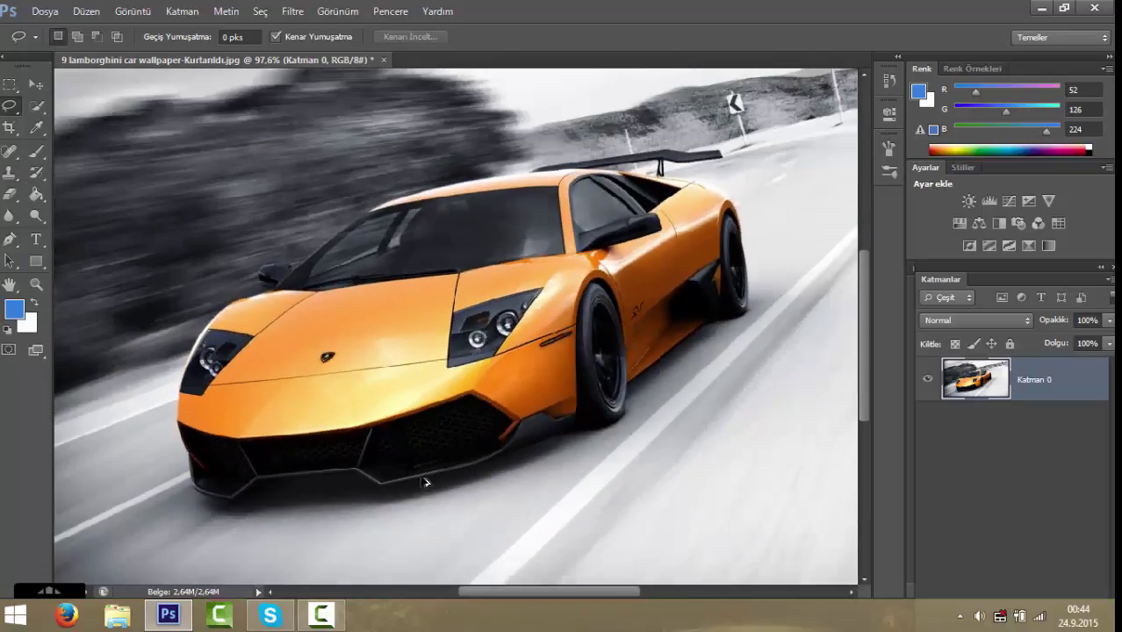
pyautogui.scroll(1, 426, 481)
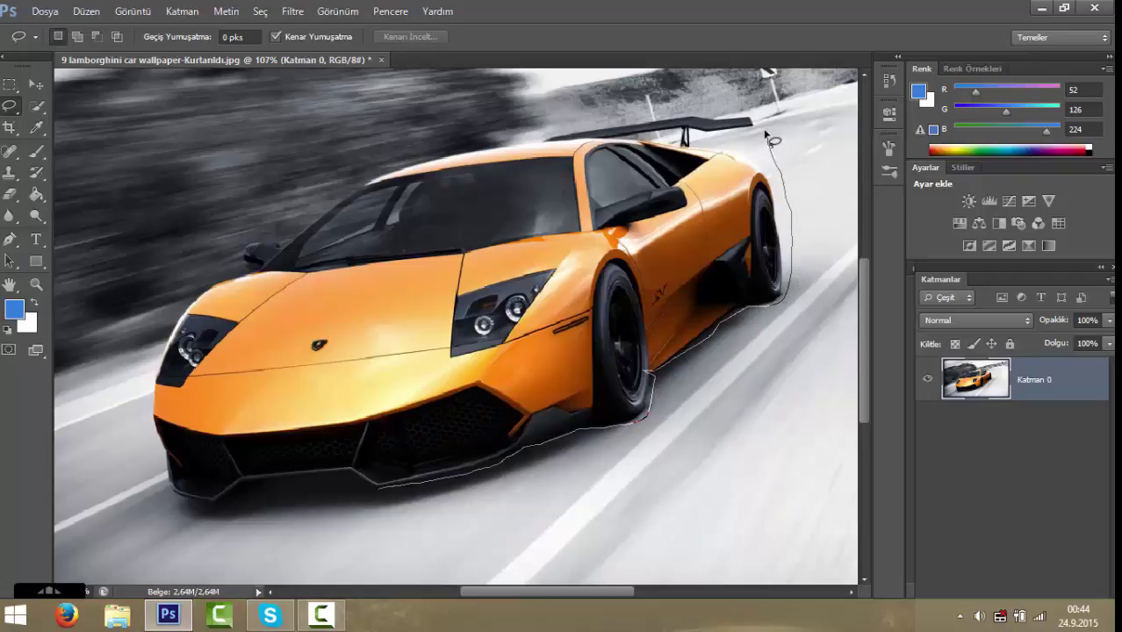
pyautogui.moveTo(727, 113); pyautogui.dragTo(578, 111)
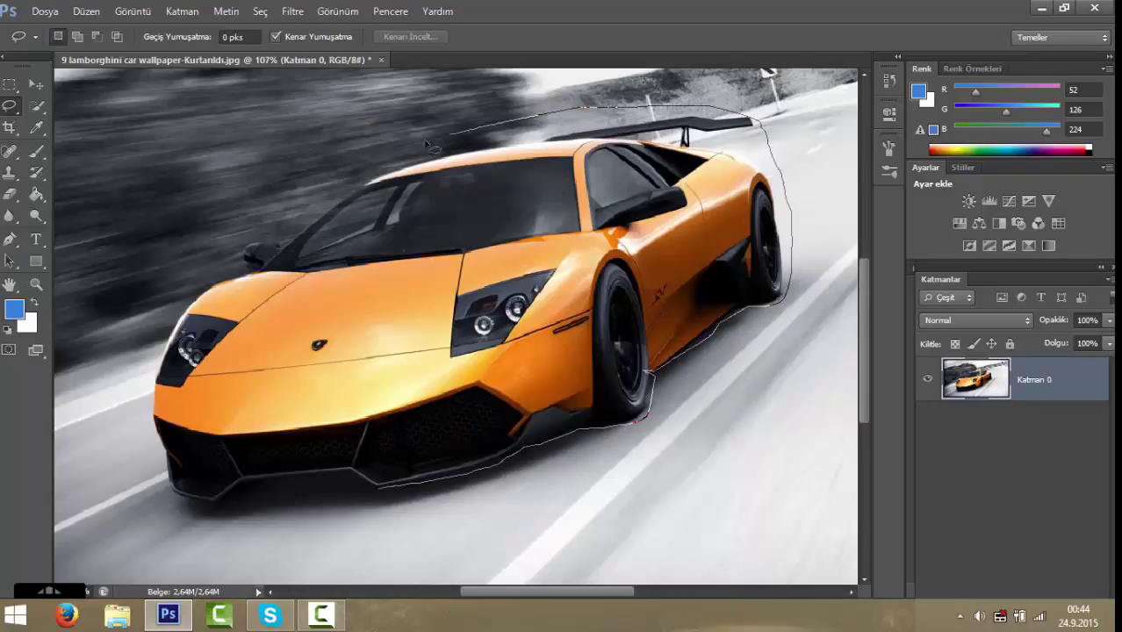
pyautogui.moveTo(430, 144); pyautogui.dragTo(281, 187)
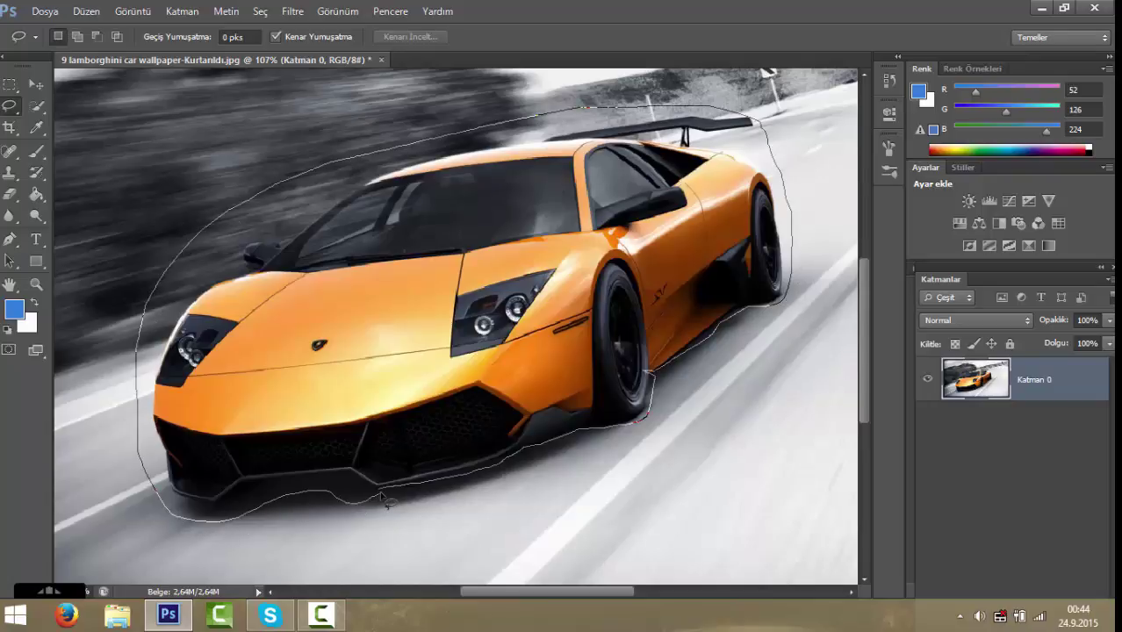
pyautogui.moveTo(385, 500); pyautogui.dragTo(395, 478)
pyautogui.scroll(-2, 566, 360)
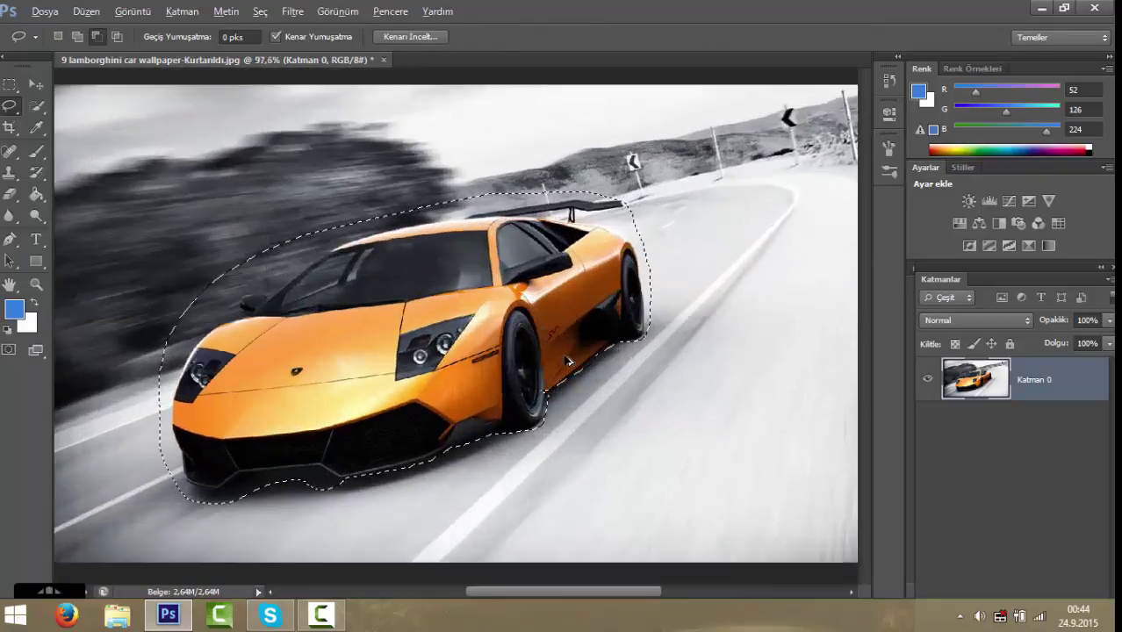
pyautogui.scroll(2, 566, 360)
pyautogui.scroll(1, 567, 360)
pyautogui.scroll(-4, 351, 333)
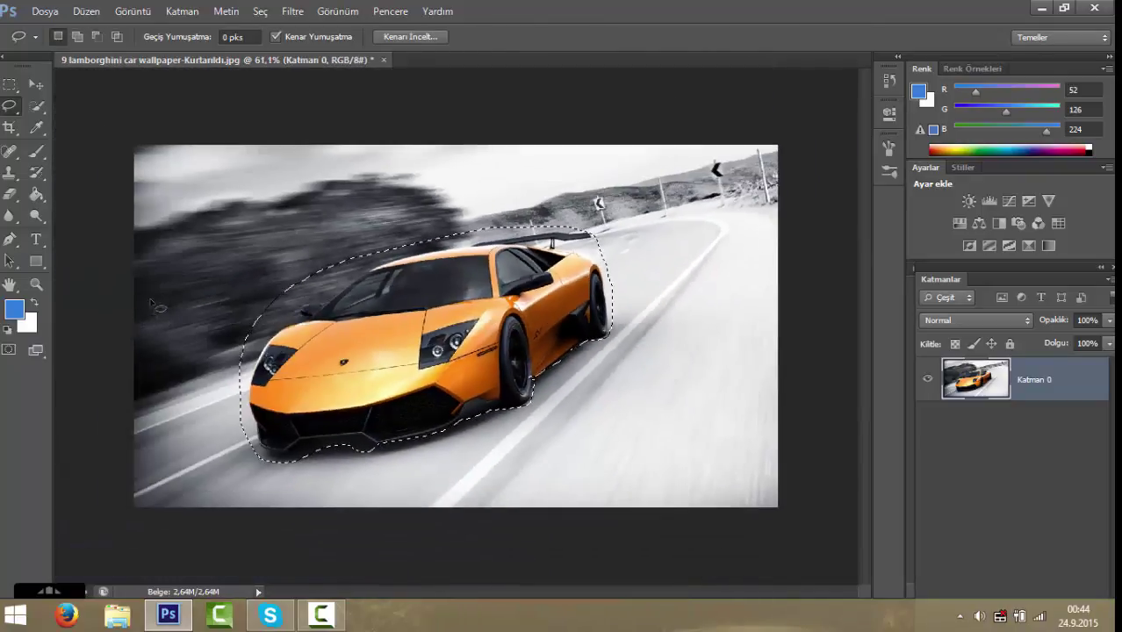
pyautogui.scroll(1, 268, 340)
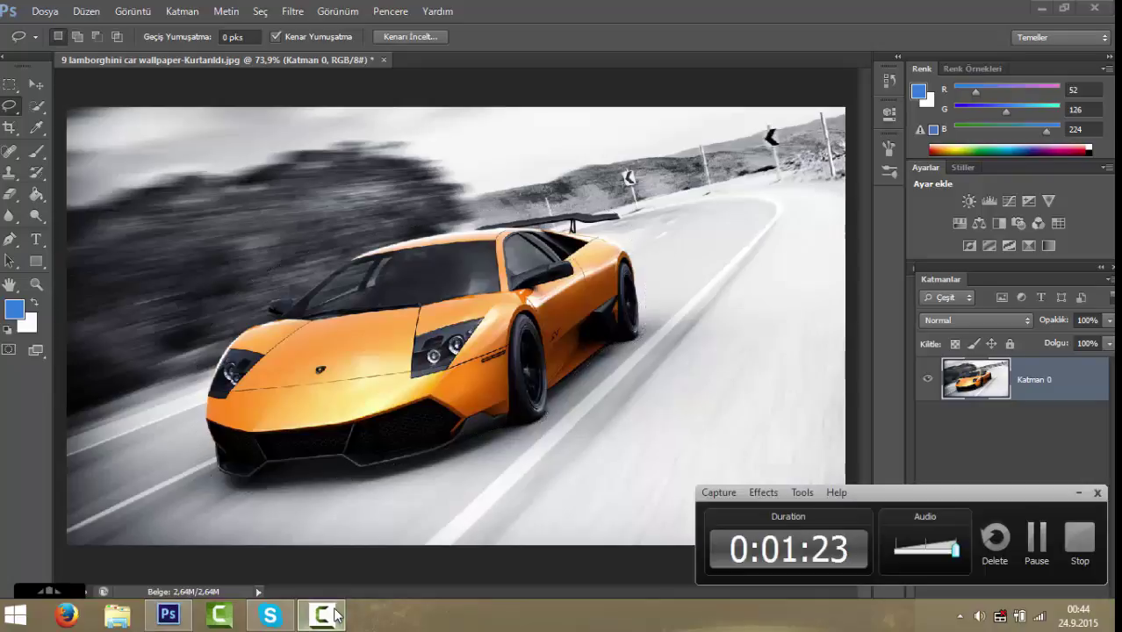
# Switch to the Polygonal Lasso Tool and drop the rough car selection.
pyautogui.rightClick(9, 106)
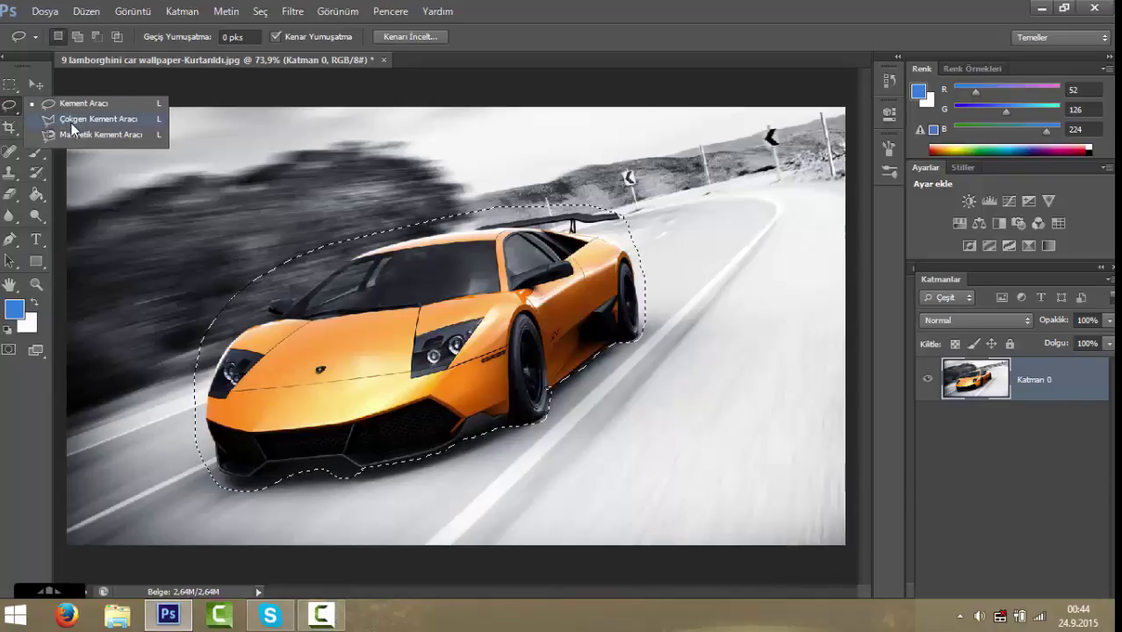
pyautogui.click(73, 123)
pyautogui.scroll(3, 351, 455)
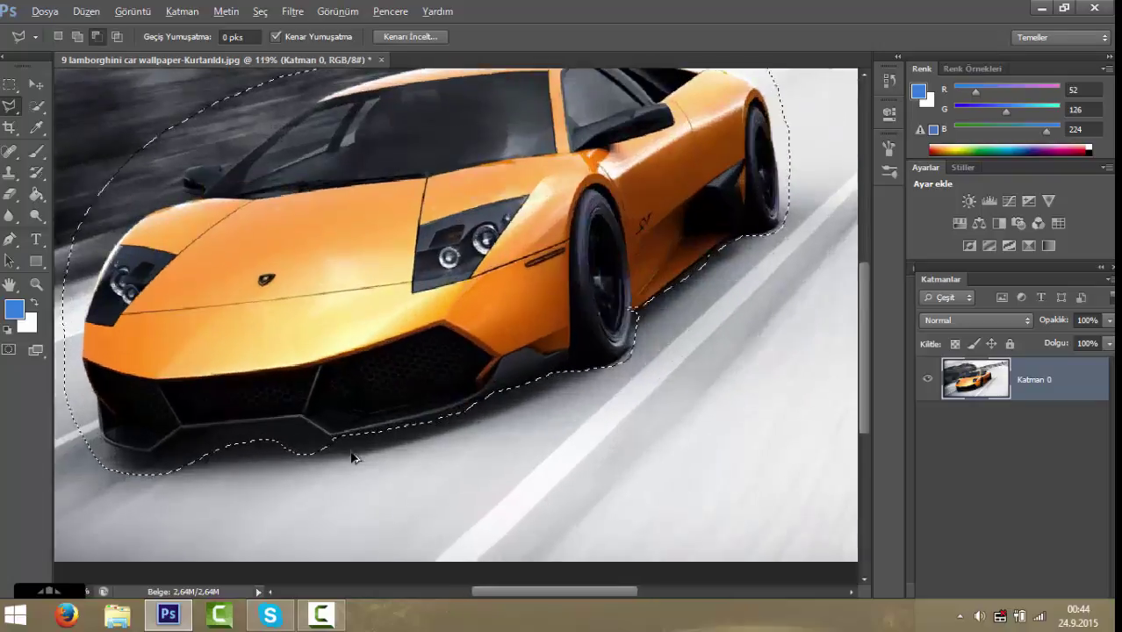
pyautogui.scroll(3, 347, 445)
pyautogui.scroll(3, 354, 435)
pyautogui.scroll(-3, 551, 446)
pyautogui.scroll(-3, 643, 453)
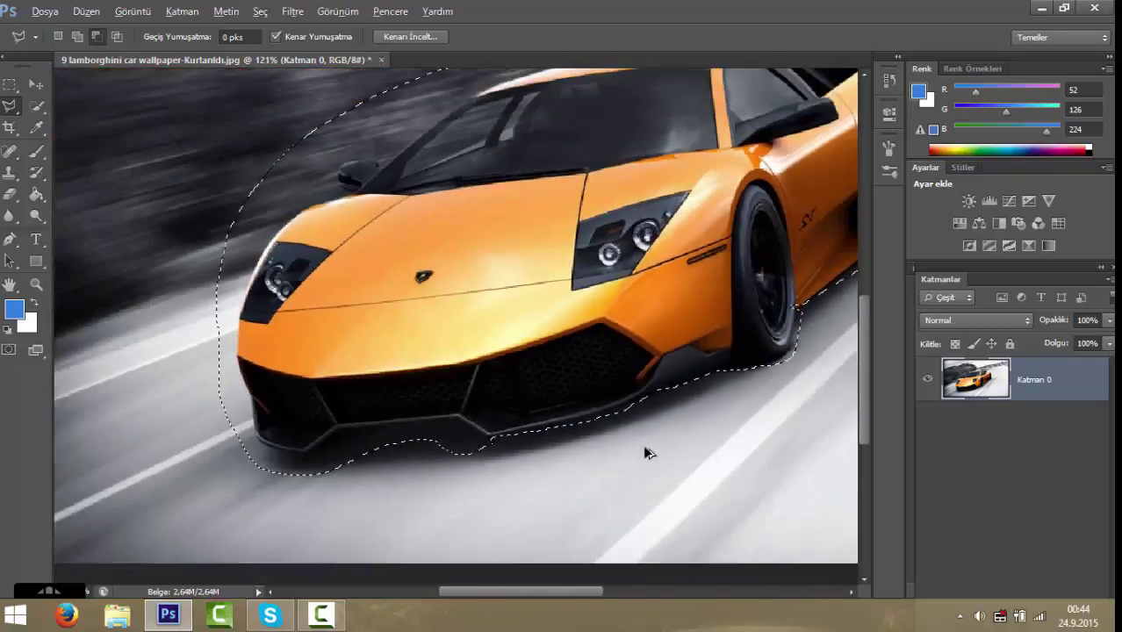
pyautogui.scroll(-1, 791, 483)
pyautogui.scroll(2, 544, 442)
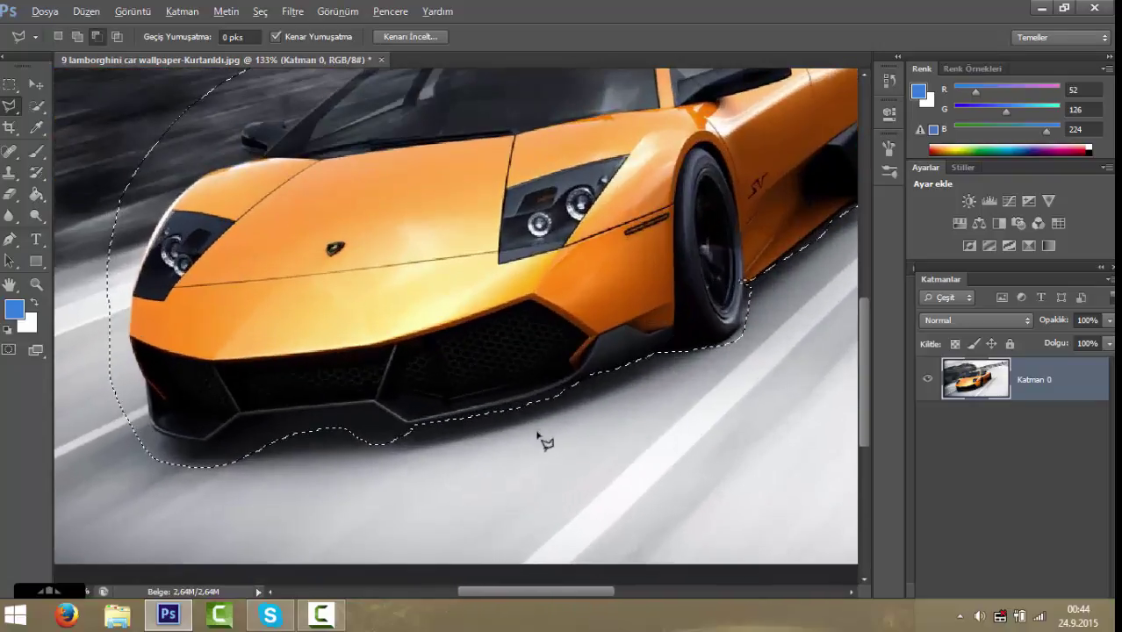
pyautogui.hotkey('ctrl', 'd')
# Start a tighter polygonal outline from the bumper along the lower edge to the rear wheel.
pyautogui.click(407, 425)
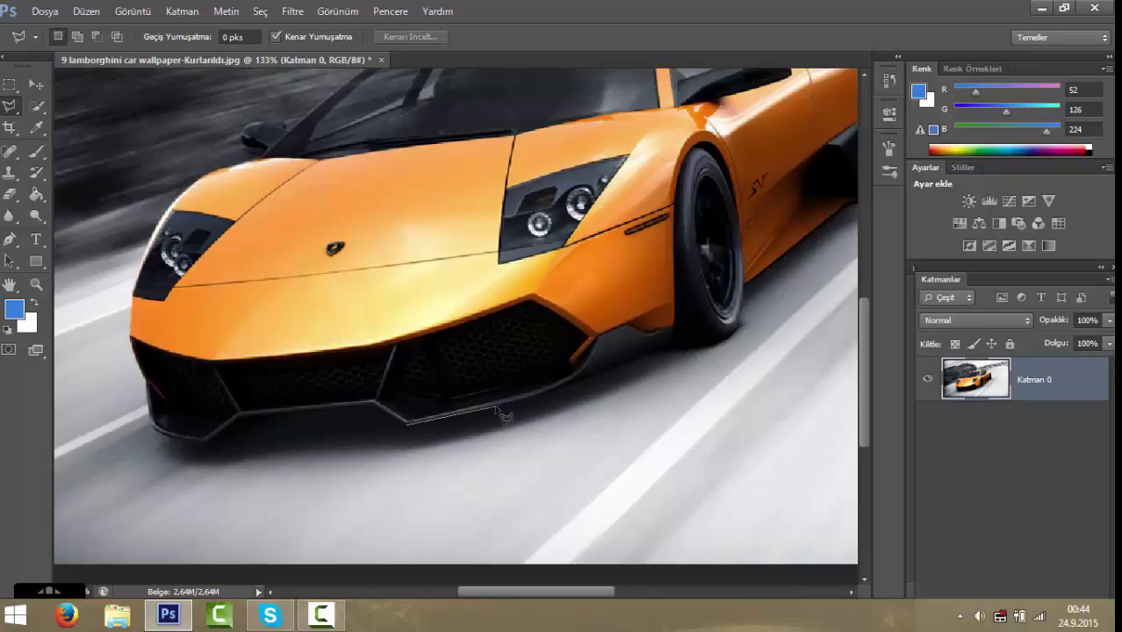
pyautogui.click(588, 381)
pyautogui.hscroll(3, 843, 263)
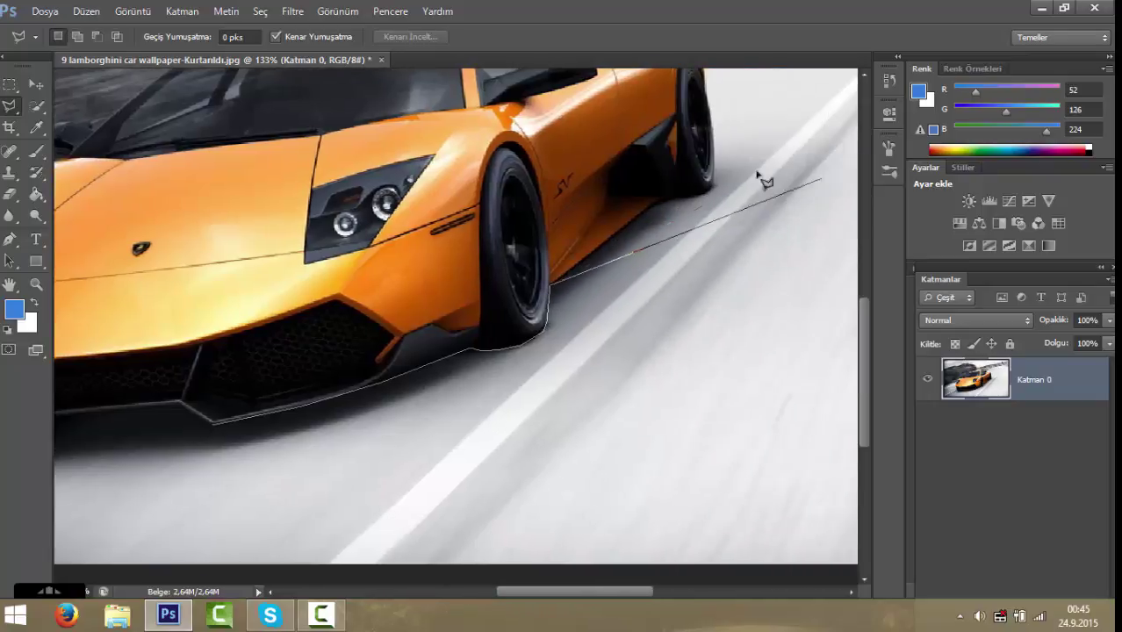
pyautogui.click(666, 203)
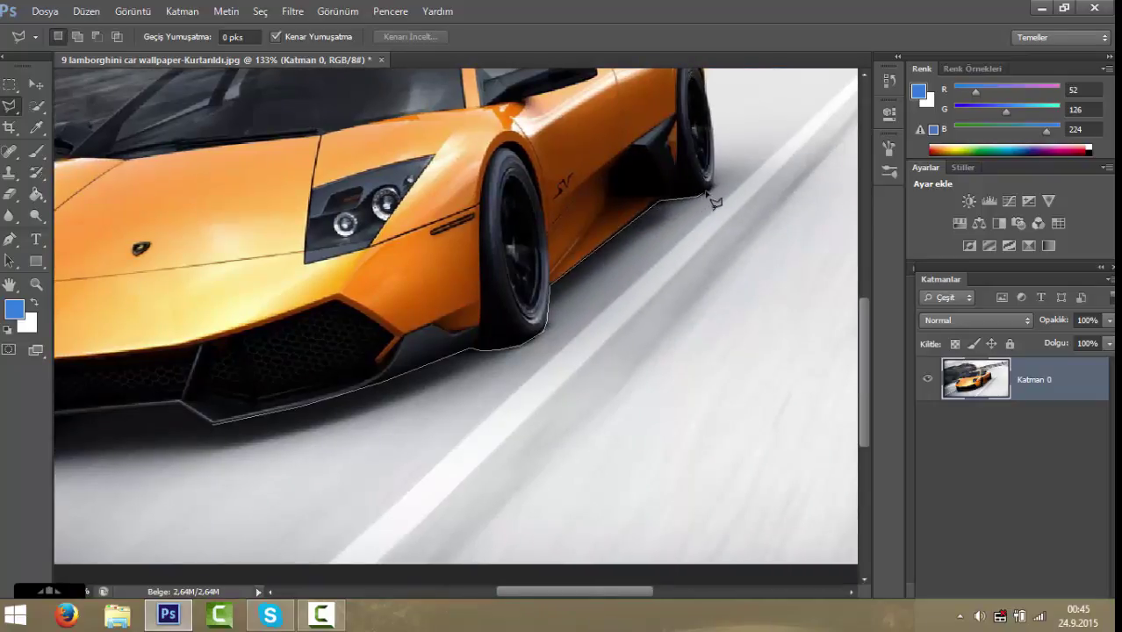
pyautogui.scroll(1, 722, 150)
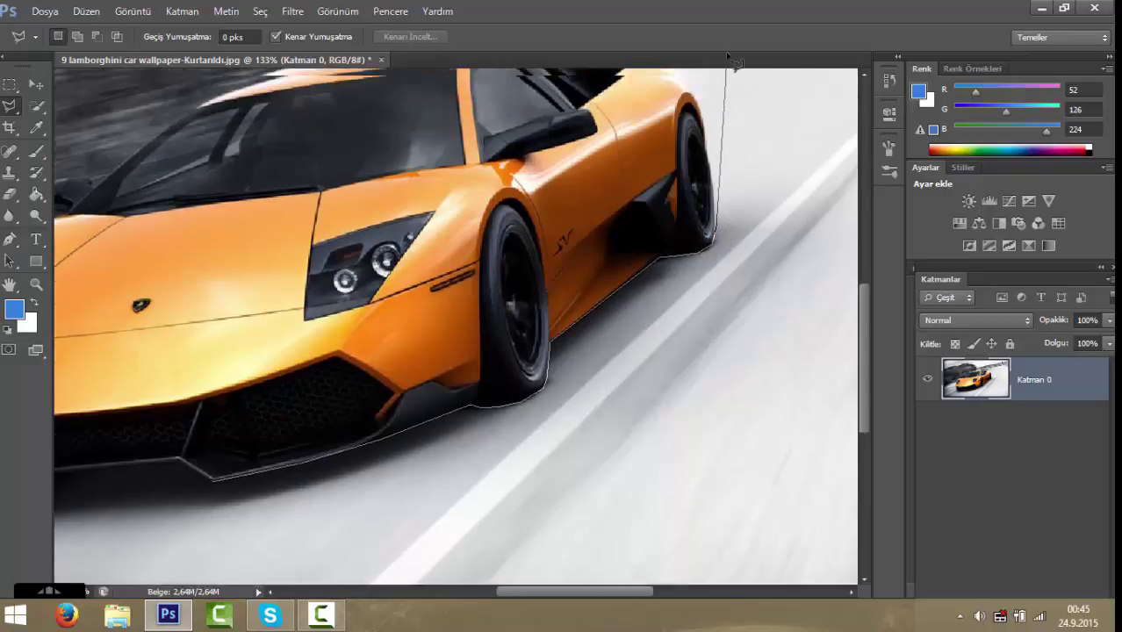
pyautogui.scroll(3, 716, 228)
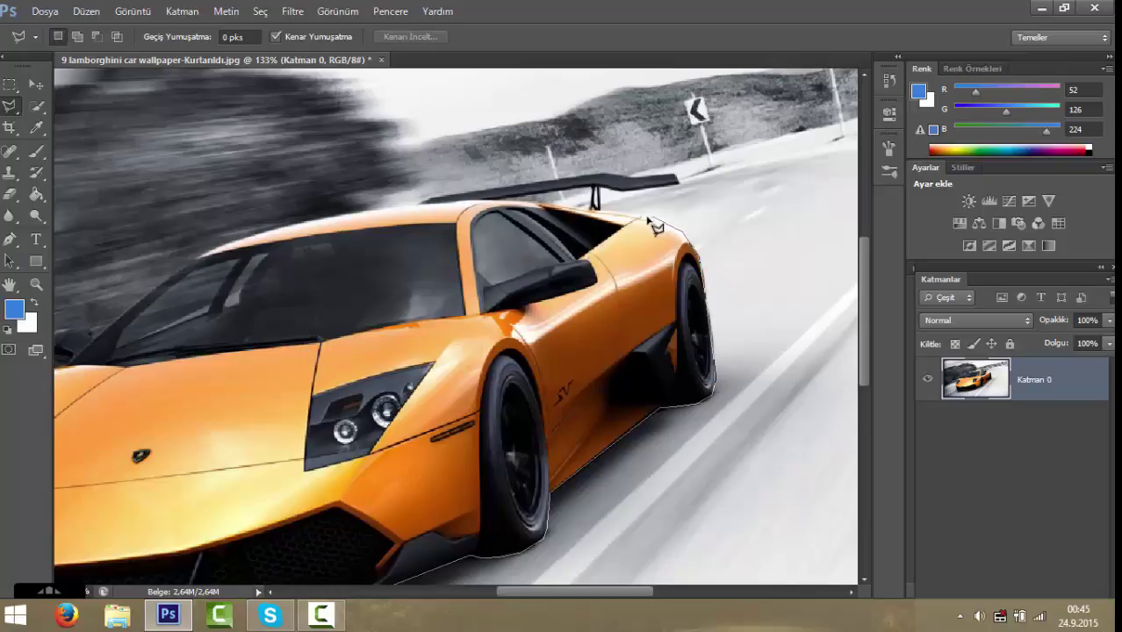
pyautogui.scroll(5, 584, 99)
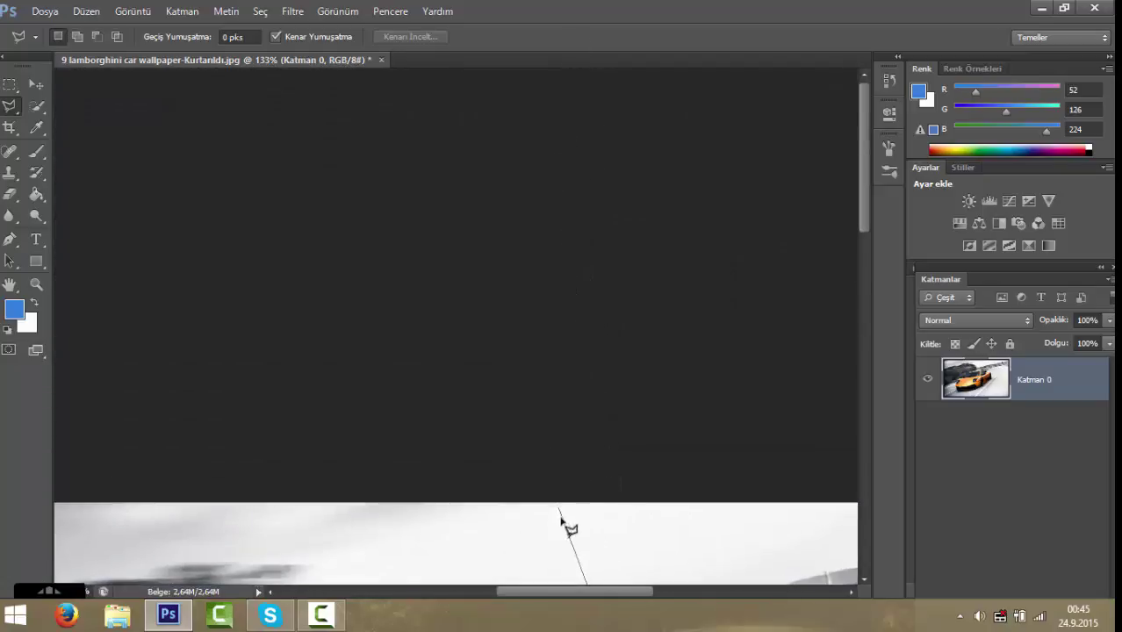
pyautogui.scroll(-5, 566, 514)
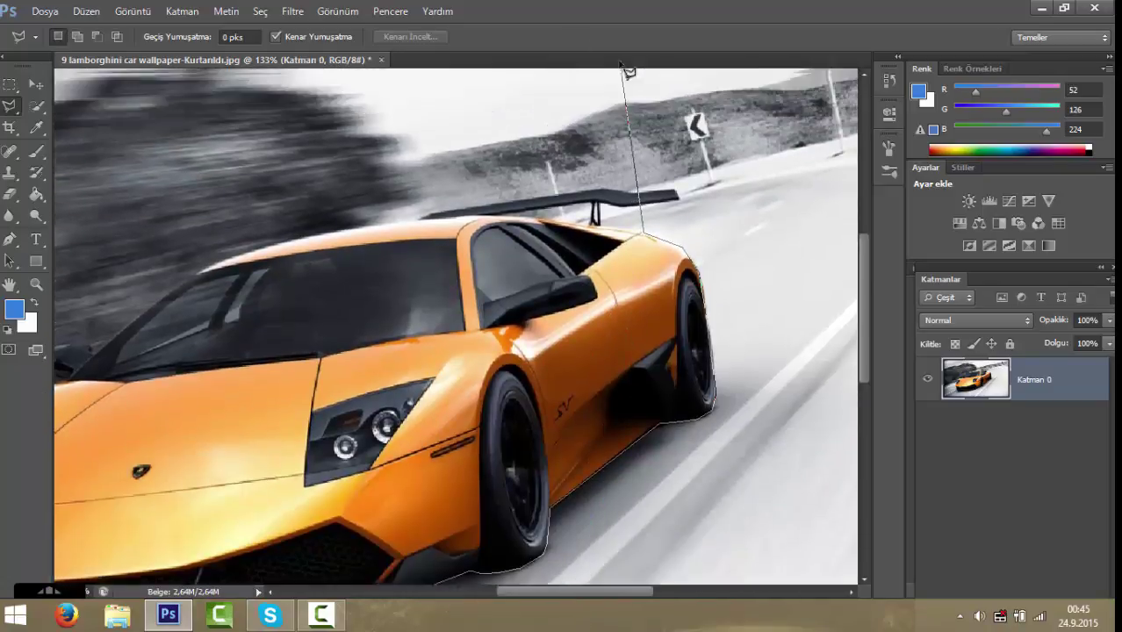
pyautogui.scroll(2, 627, 70)
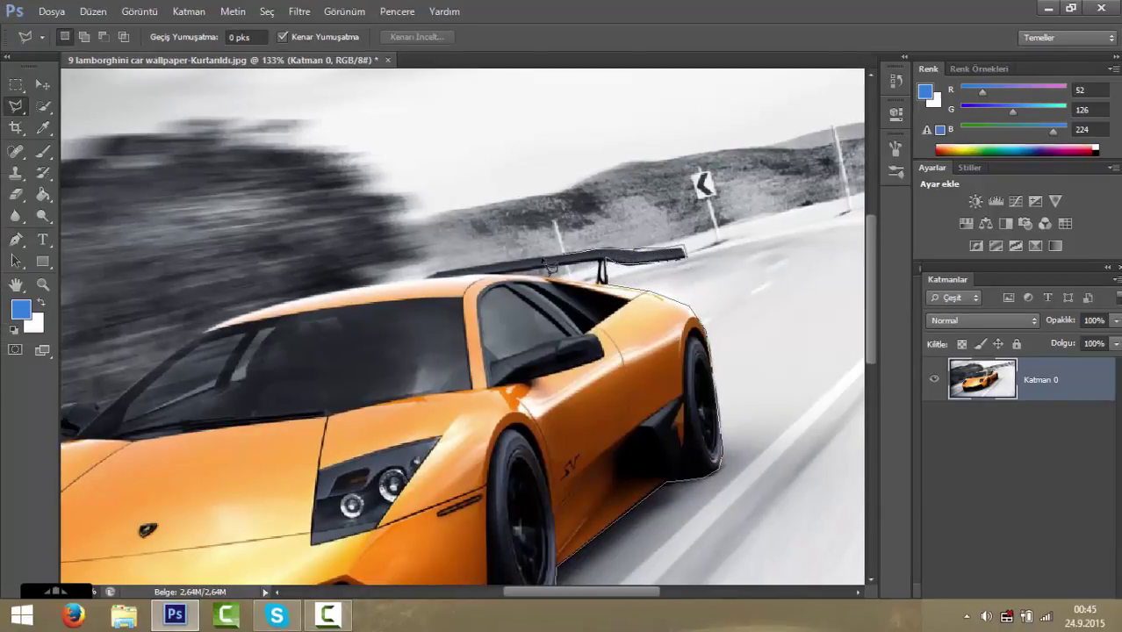
# Continue the outline under the spoiler, over the roof and windscreen pillar, back to the bumper.
pyautogui.click(546, 264)
pyautogui.click(420, 281)
pyautogui.click(207, 334)
pyautogui.hscroll(-3, 211, 338)
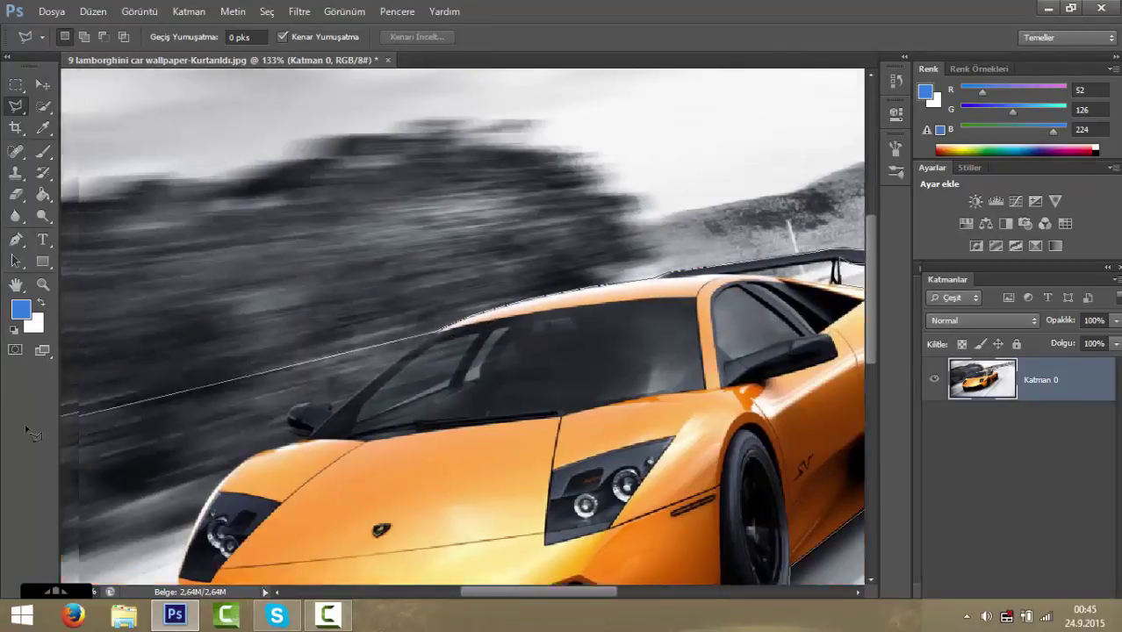
pyautogui.hscroll(-3, 351, 368)
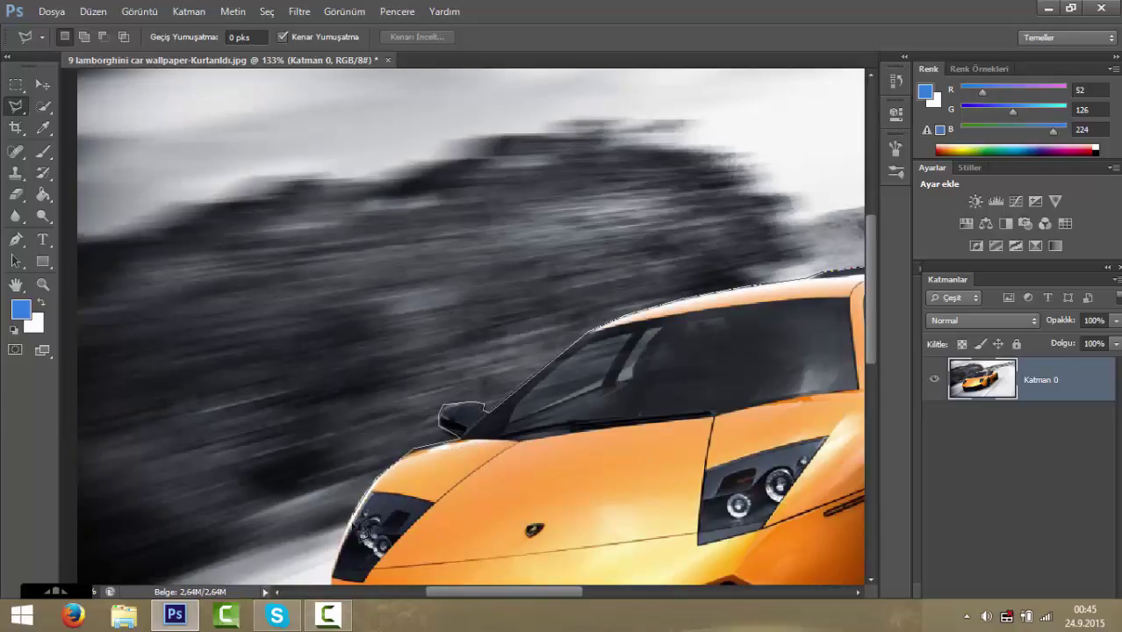
pyautogui.scroll(-3, 336, 233)
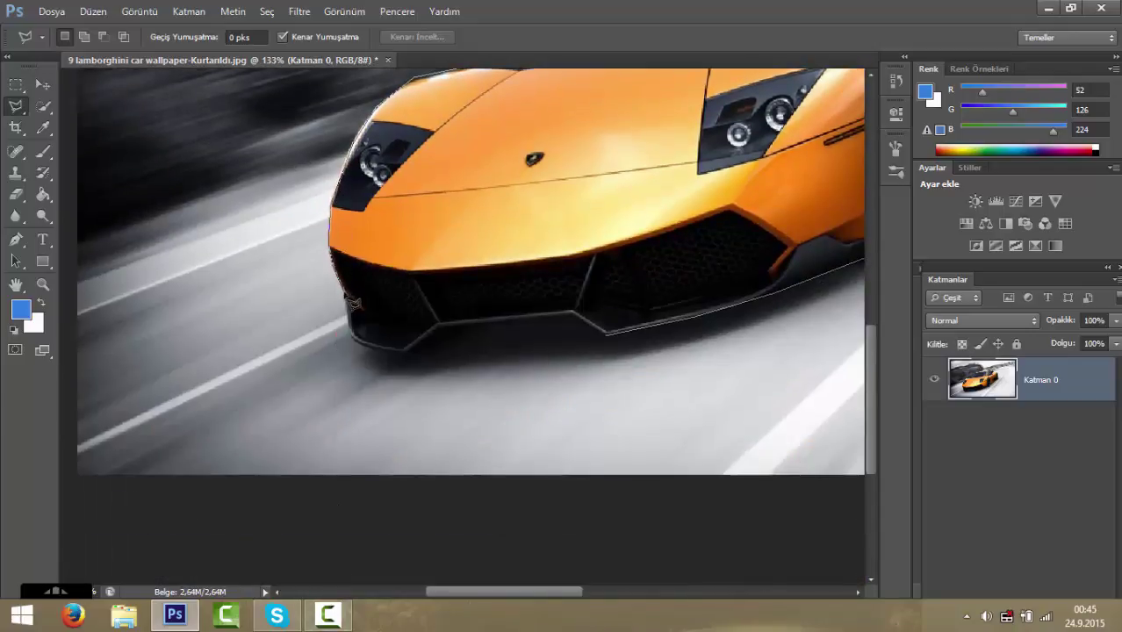
pyautogui.click(439, 325)
pyautogui.click(575, 313)
pyautogui.doubleClick(606, 334)
pyautogui.hotkey('ctrl', '-')
pyautogui.hotkey('ctrl', '-')
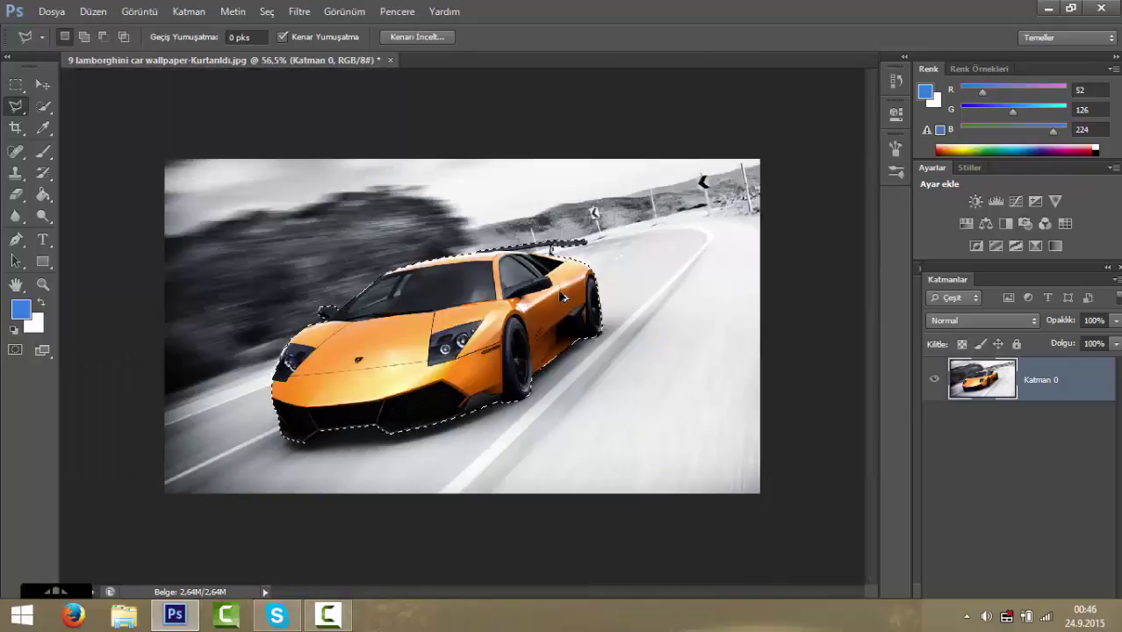
pyautogui.hotkey('ctrl', '0')
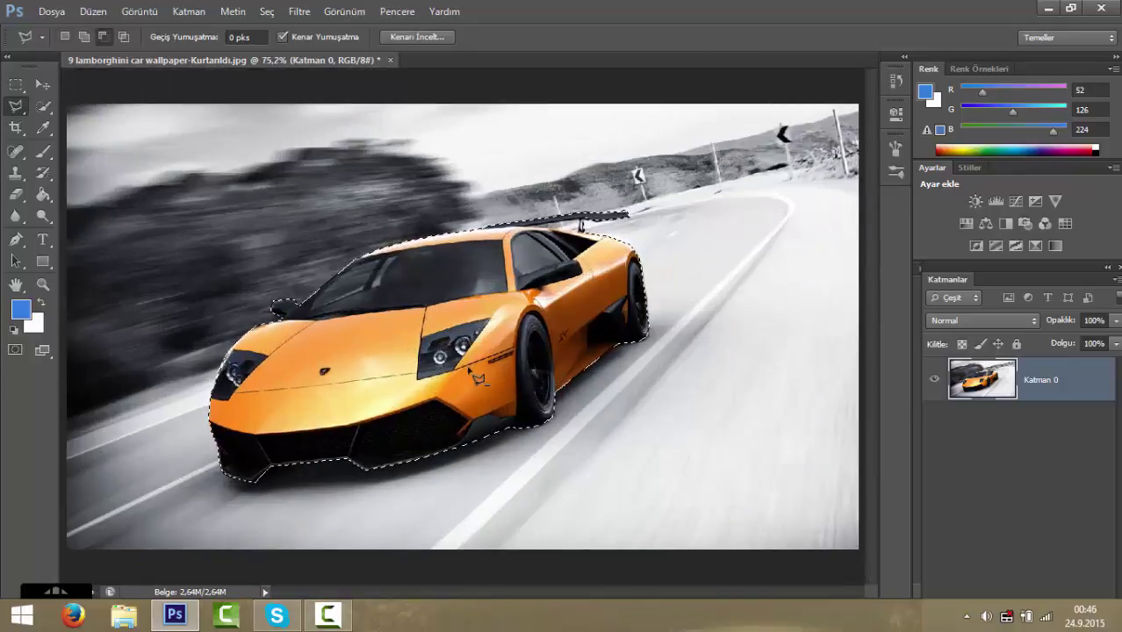
pyautogui.scroll(1, 451, 375)
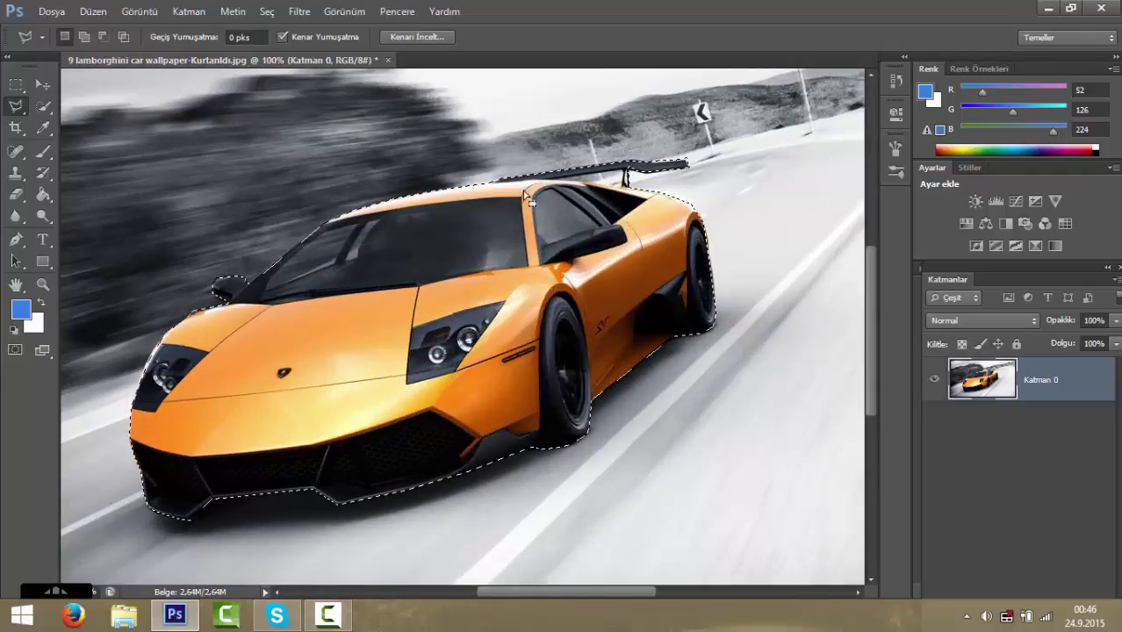
pyautogui.click(15, 194)
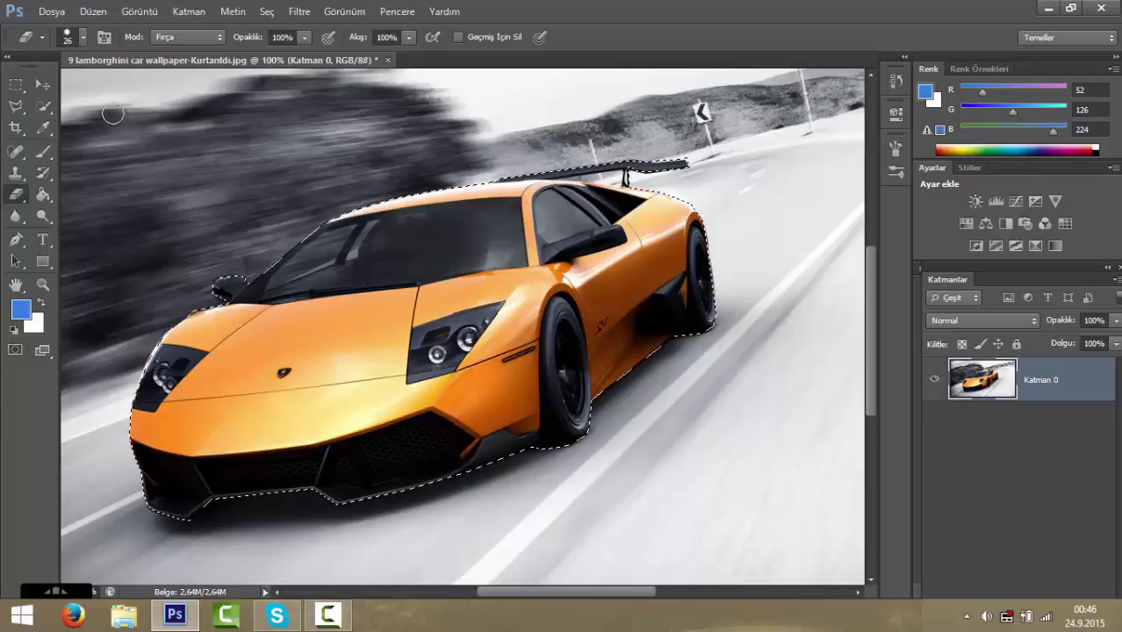
pyautogui.moveTo(399, 287)
pyautogui.mouseDown()
pyautogui.moveTo(412, 316)
pyautogui.moveTo(403, 334)
pyautogui.moveTo(443, 373)
pyautogui.moveTo(290, 478)
pyautogui.moveTo(136, 413)
pyautogui.mouseUp()
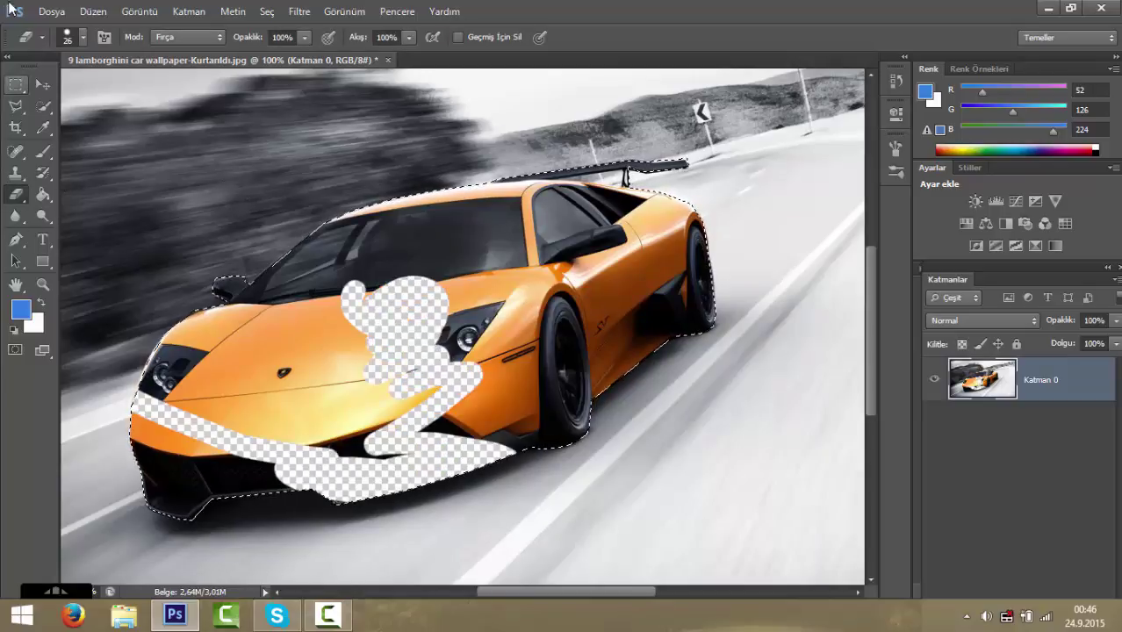
pyautogui.click(81, 37)
pyautogui.moveTo(171, 86); pyautogui.dragTo(139, 85)
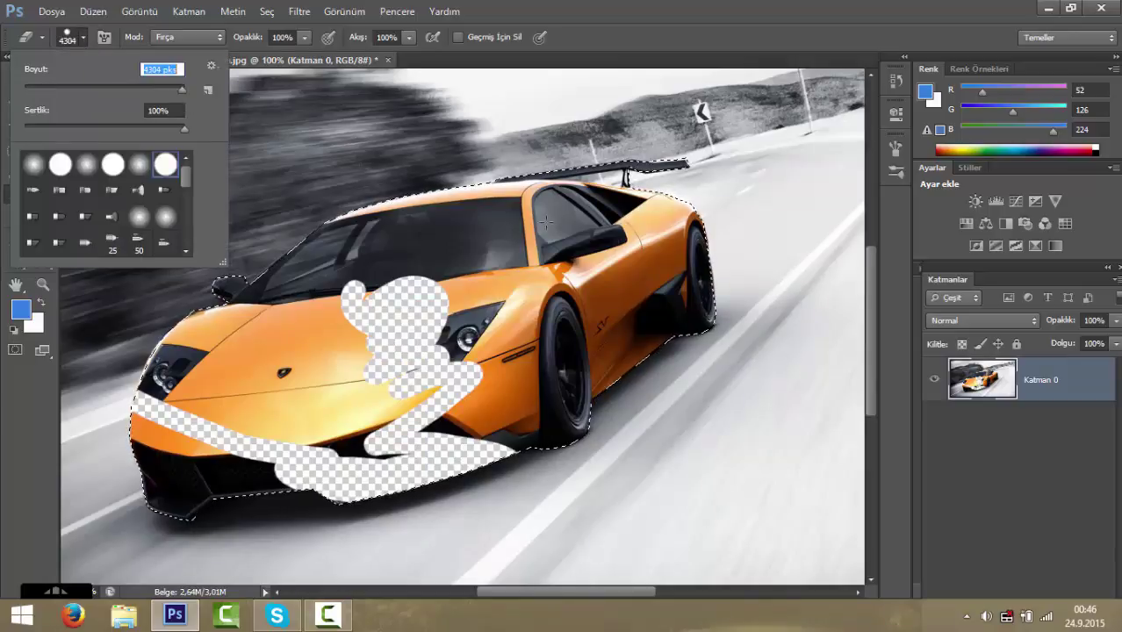
pyautogui.moveTo(445, 242)
pyautogui.mouseDown()
pyautogui.moveTo(571, 376)
pyautogui.moveTo(492, 264)
pyautogui.moveTo(271, 238)
pyautogui.moveTo(206, 488)
pyautogui.mouseUp()
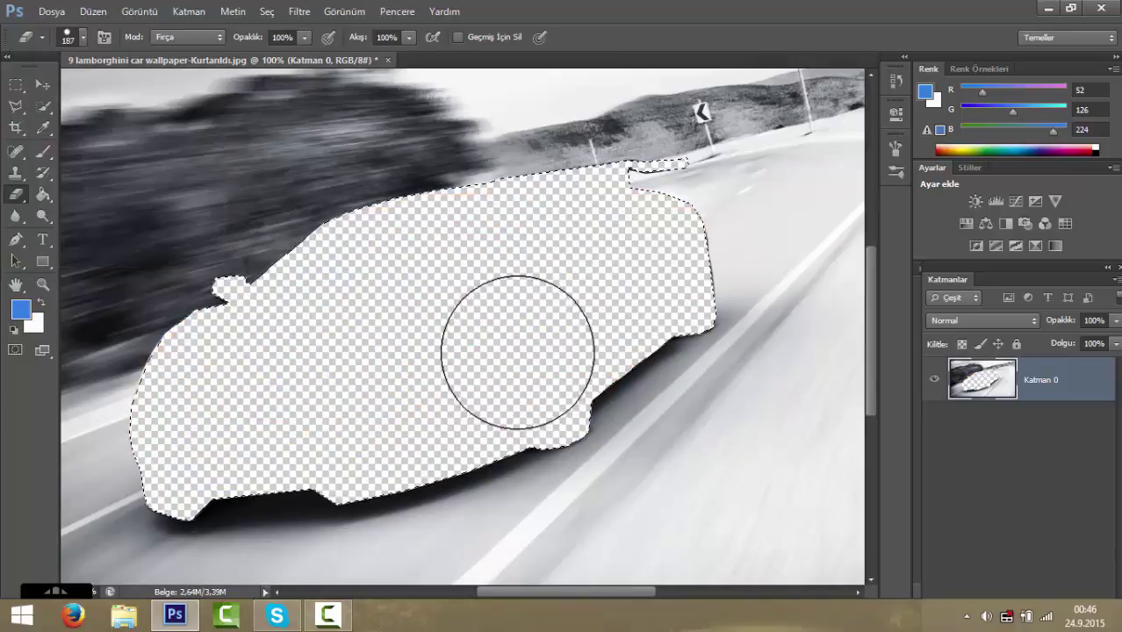
pyautogui.scroll(-2, 502, 332)
pyautogui.scroll(-1, 389, 286)
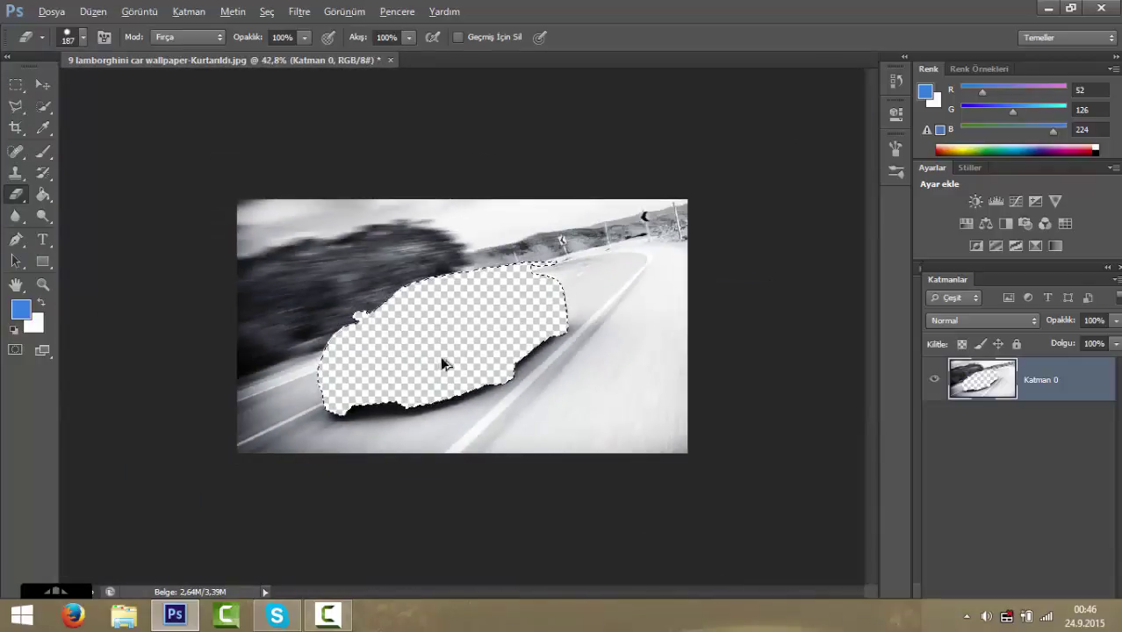
pyautogui.scroll(1, 468, 333)
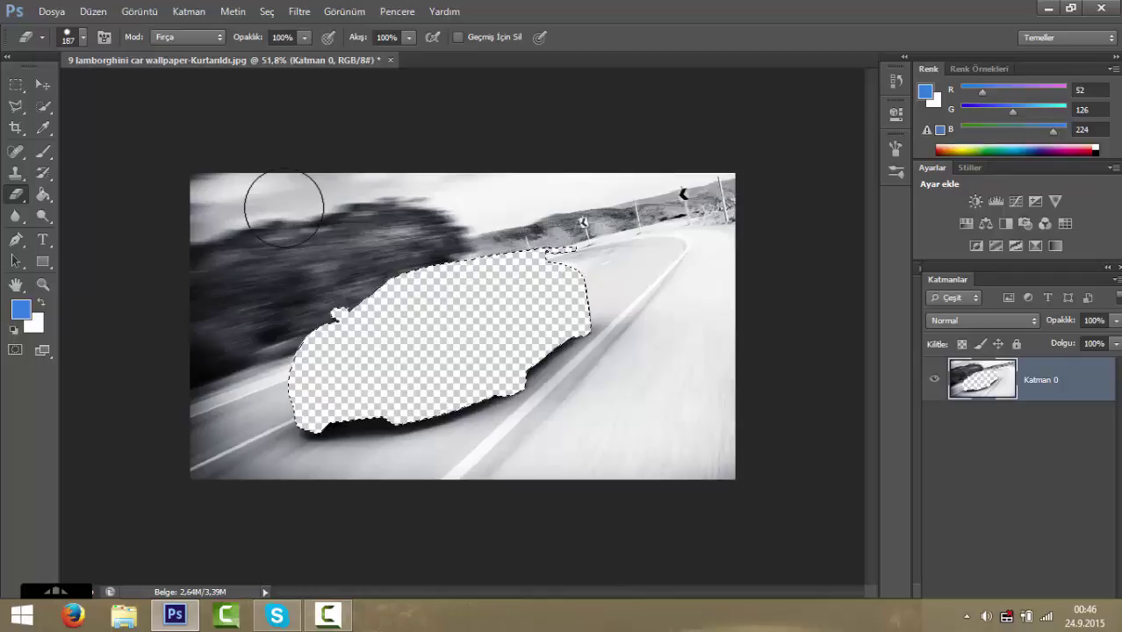
pyautogui.hotkey('ctrl', 'z')
pyautogui.hotkey('ctrl', 'z')
pyautogui.hotkey('ctrl', 'alt', 'z')
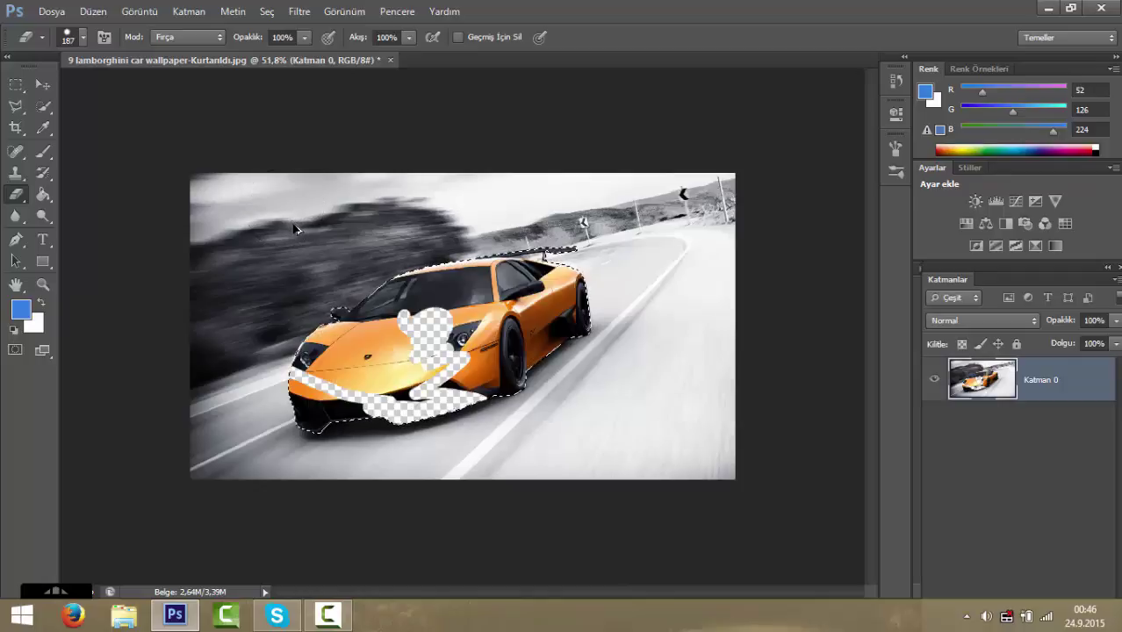
pyautogui.hotkey('ctrl', 'alt', 'z')
pyautogui.hotkey('ctrl', 'shift', 'z')
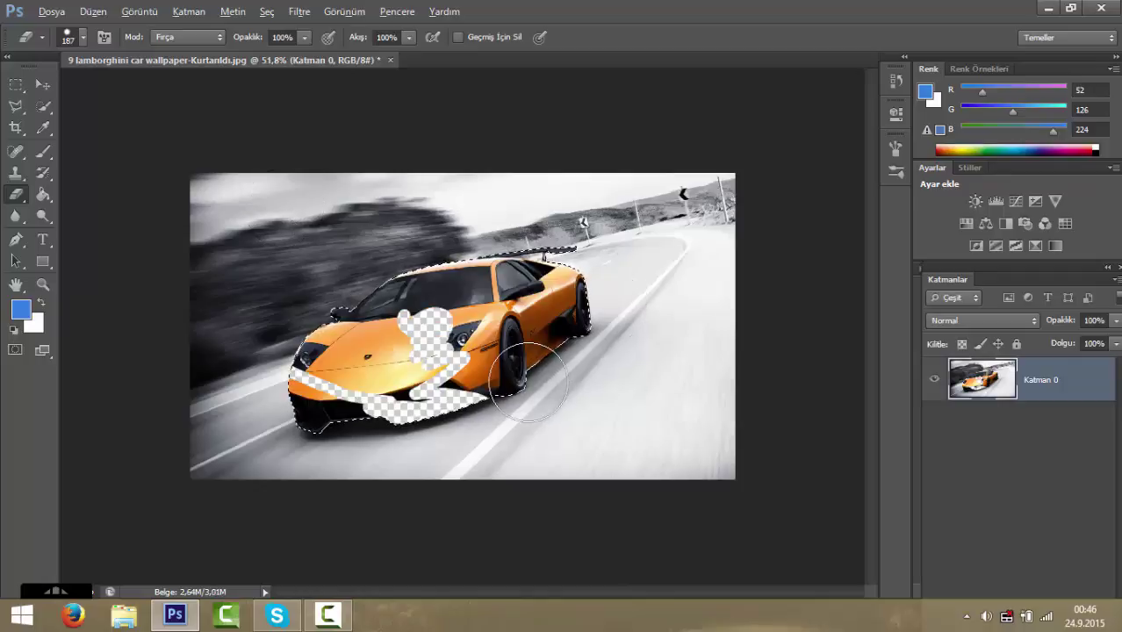
pyautogui.hotkey('ctrl', 'alt', 'z')
pyautogui.scroll(2, 528, 381)
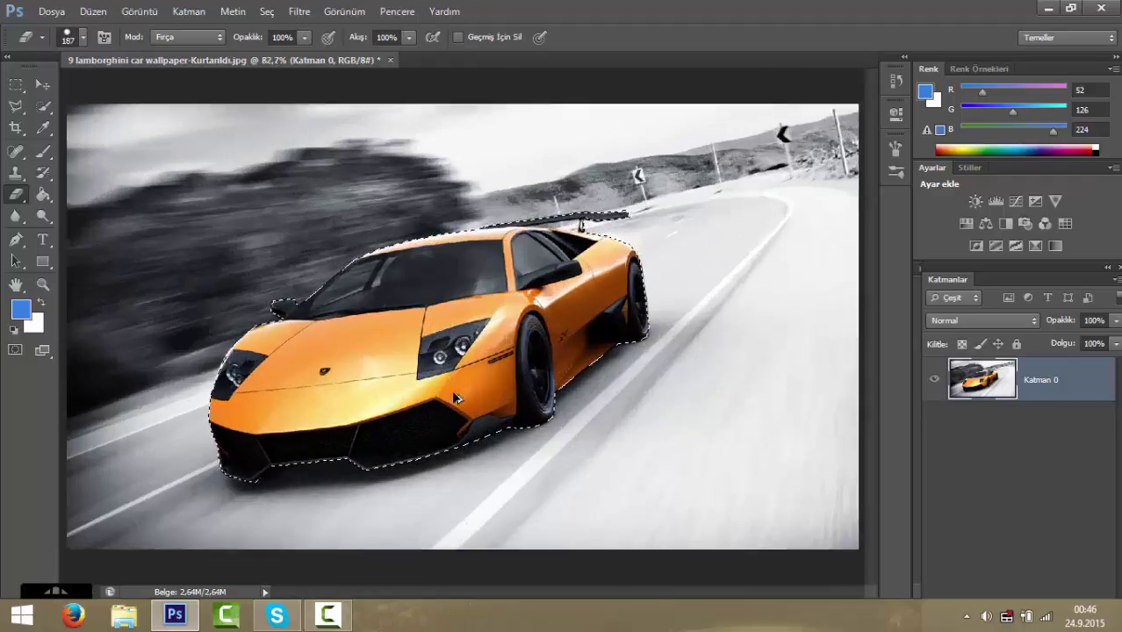
pyautogui.scroll(1, 527, 380)
pyautogui.scroll(-1, 729, 246)
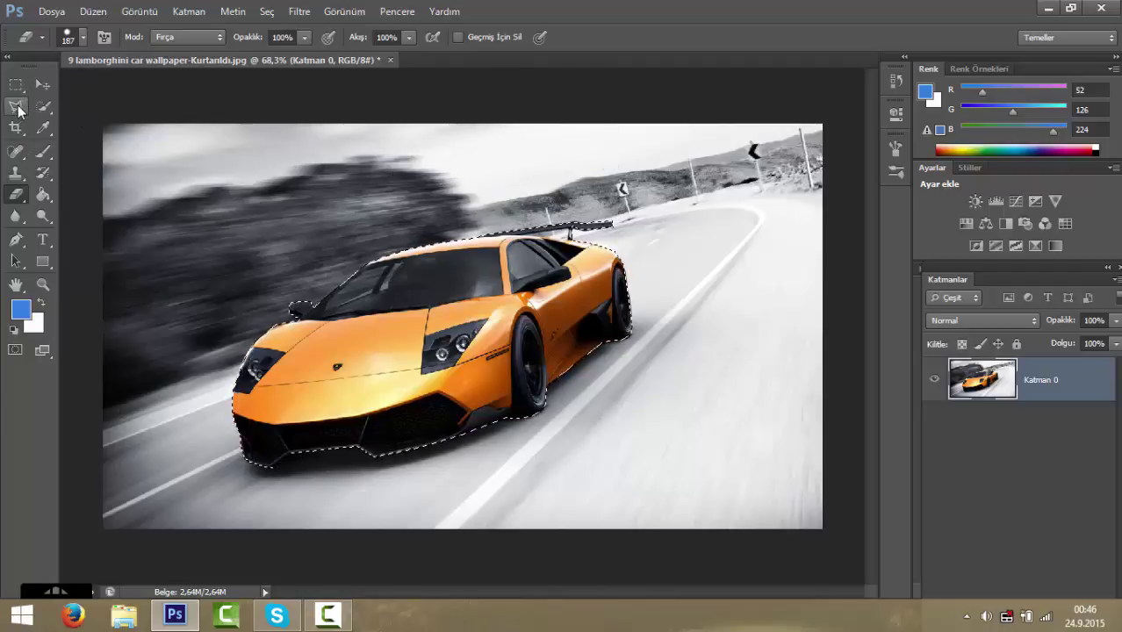
# Apply Seçimin Tersini Seç (Select Inverse) so the background around the car is selected.
pyautogui.click(23, 107)
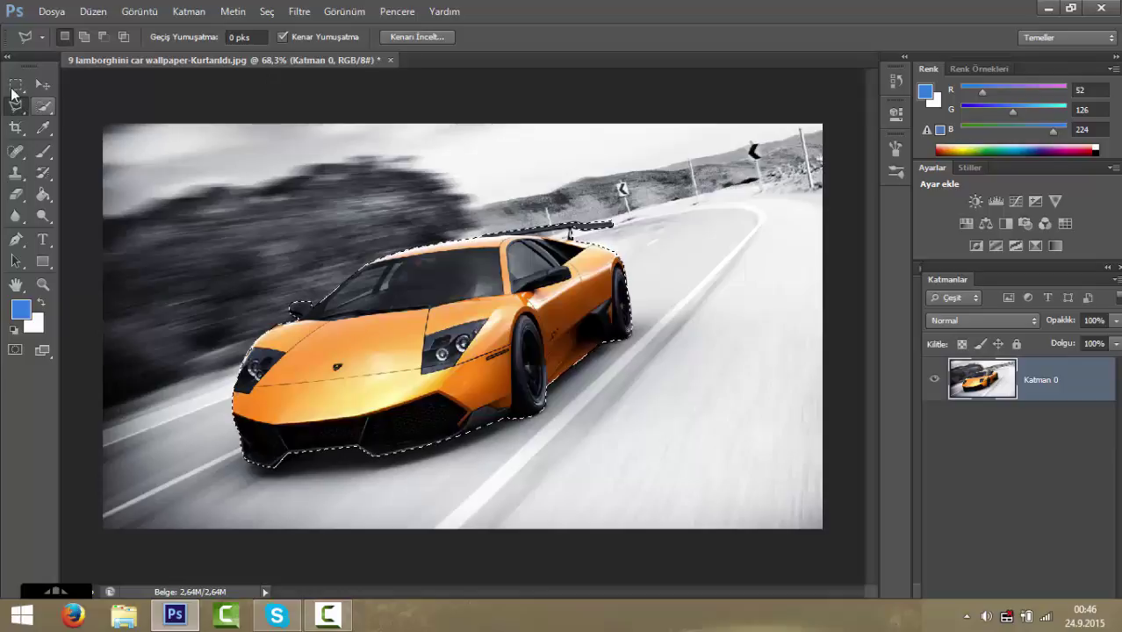
pyautogui.click(16, 86)
pyautogui.click(21, 107)
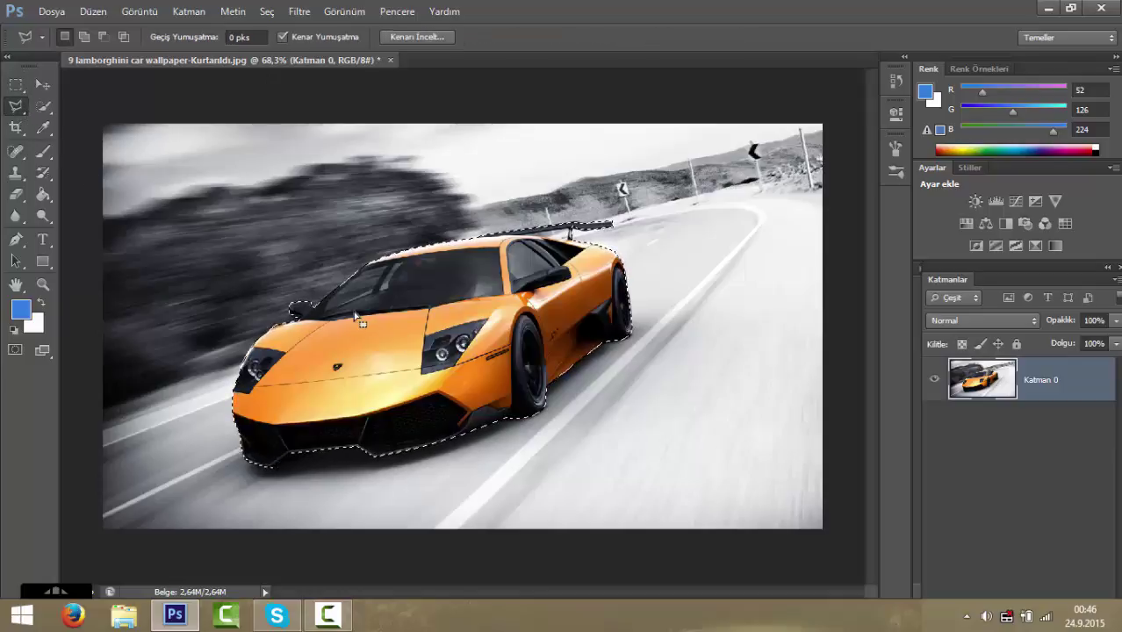
pyautogui.rightClick(380, 295)
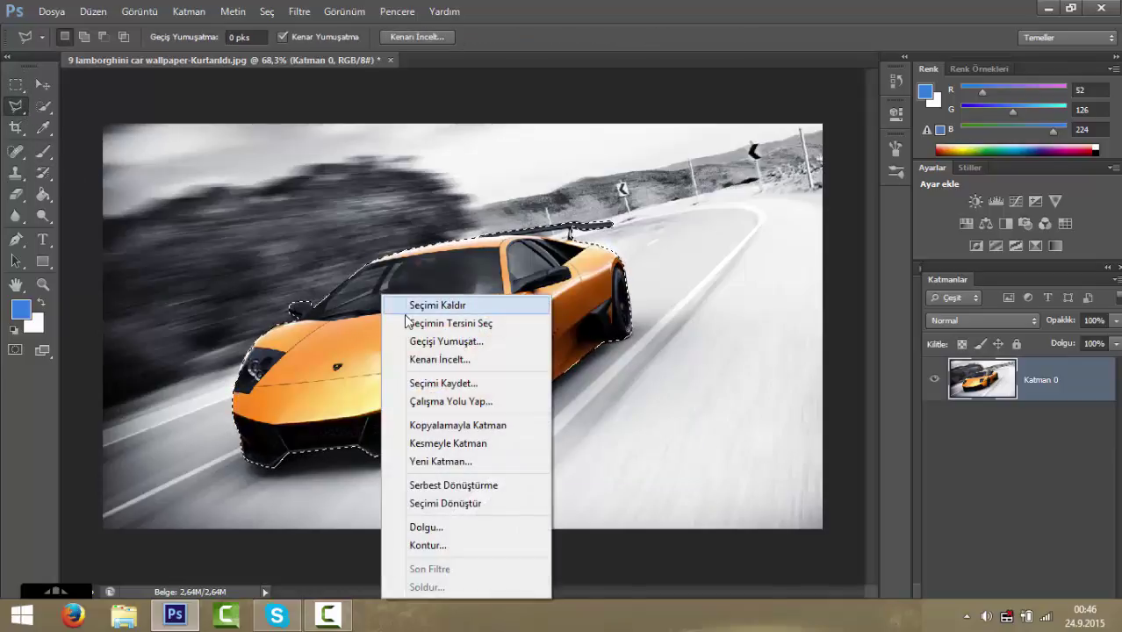
pyautogui.click(416, 325)
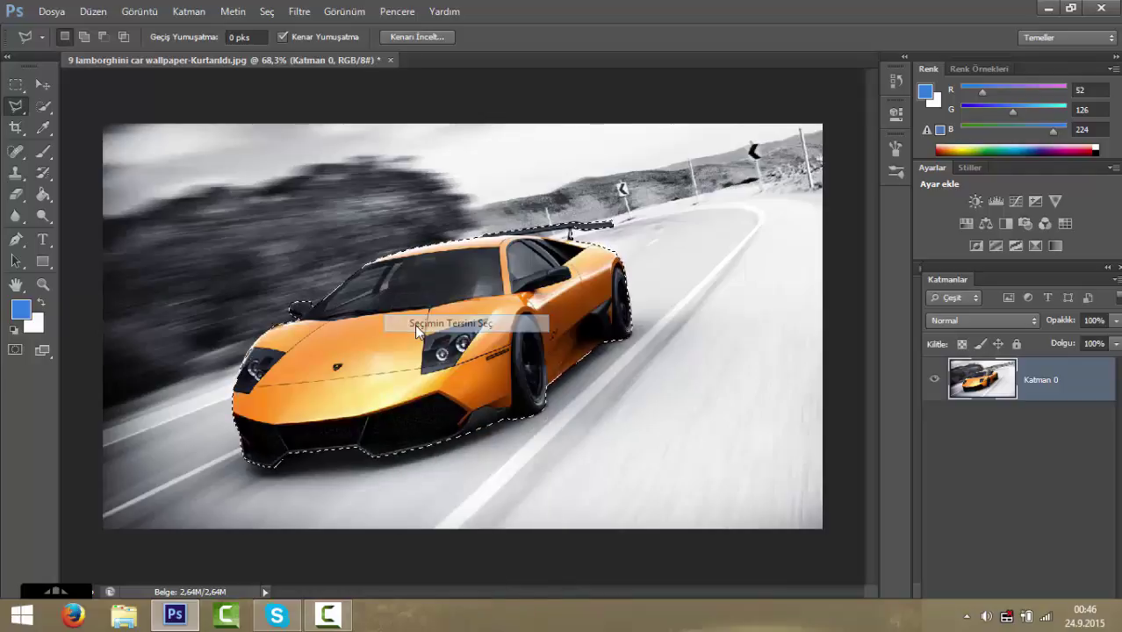
pyautogui.click(16, 194)
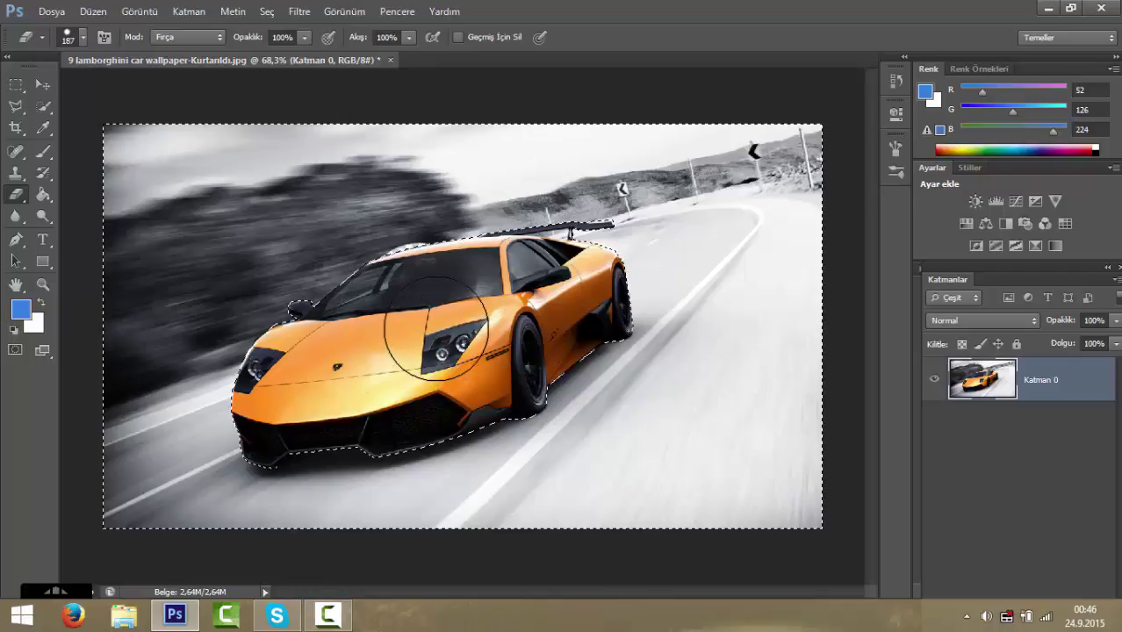
# Erase the background above the car with the large Eraser, then zoom to check the edges.
pyautogui.moveTo(434, 344)
pyautogui.mouseDown()
pyautogui.moveTo(413, 187)
pyautogui.moveTo(726, 180)
pyautogui.moveTo(659, 296)
pyautogui.moveTo(776, 359)
pyautogui.moveTo(591, 524)
pyautogui.moveTo(488, 426)
pyautogui.moveTo(180, 476)
pyautogui.moveTo(288, 320)
pyautogui.moveTo(172, 260)
pyautogui.moveTo(211, 150)
pyautogui.moveTo(233, 173)
pyautogui.moveTo(409, 112)
pyautogui.mouseUp()
pyautogui.scroll(-1, 518, 242)
pyautogui.scroll(-1, 576, 251)
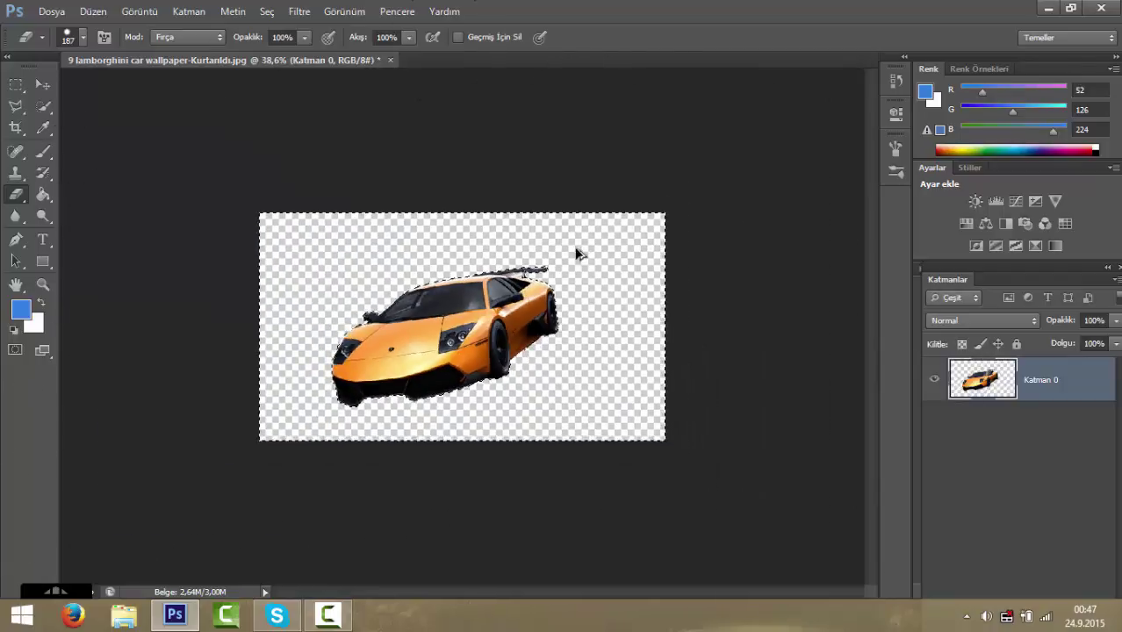
pyautogui.scroll(2, 562, 264)
pyautogui.scroll(2, 532, 281)
pyautogui.scroll(-1, 576, 166)
pyautogui.scroll(-1, 527, 228)
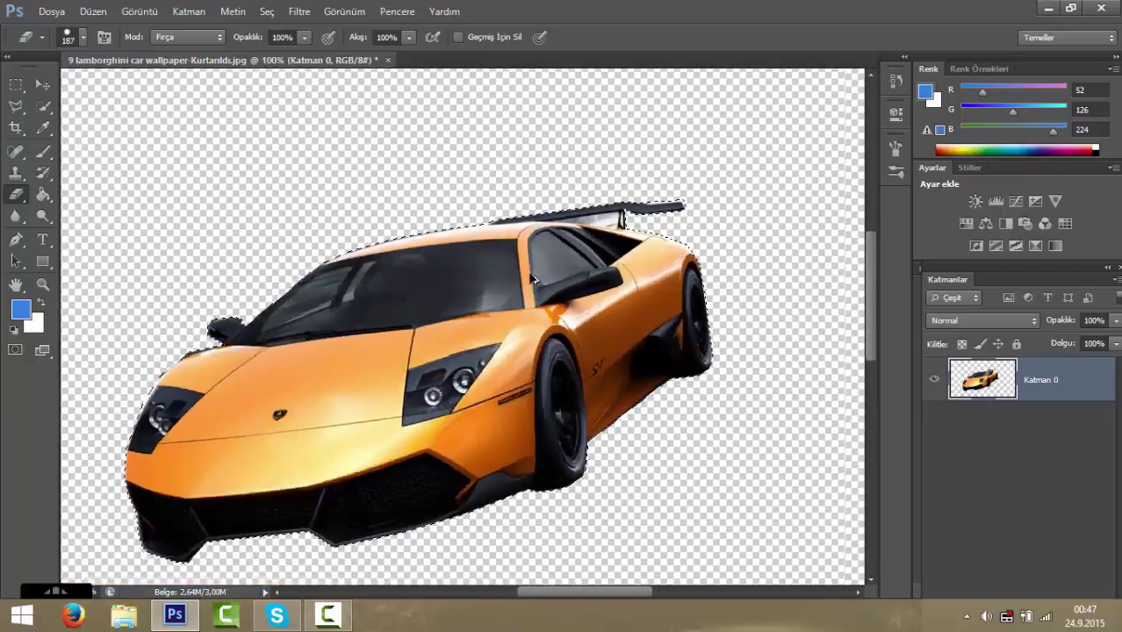
pyautogui.scroll(2, 589, 280)
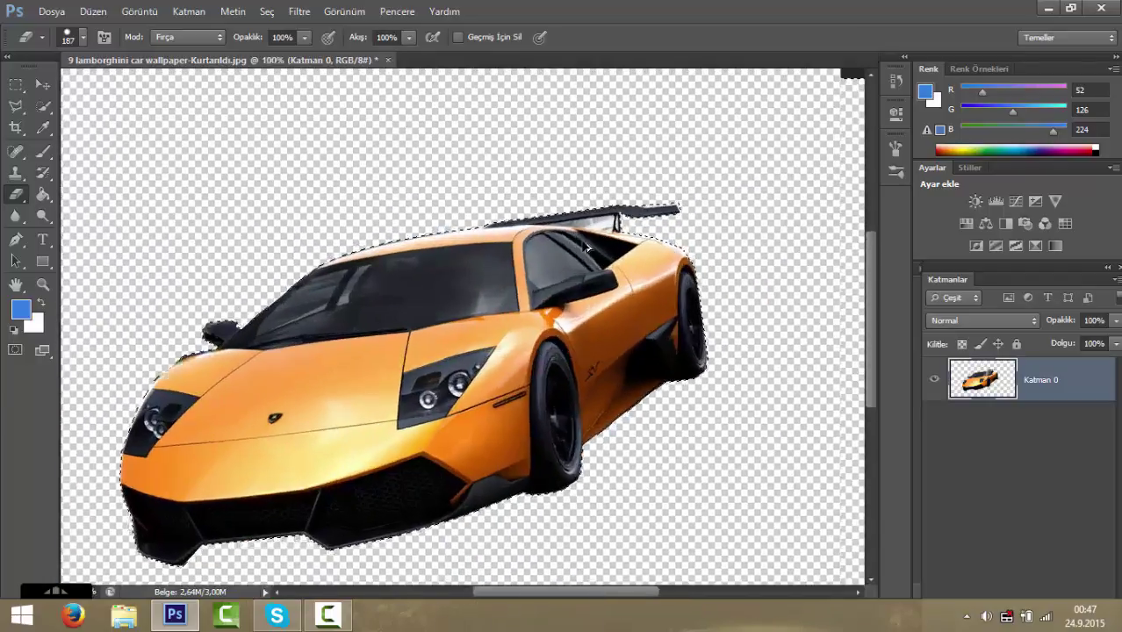
pyautogui.scroll(3, 614, 263)
pyautogui.scroll(2, 650, 246)
pyautogui.scroll(2, 685, 227)
pyautogui.scroll(-3, 614, 263)
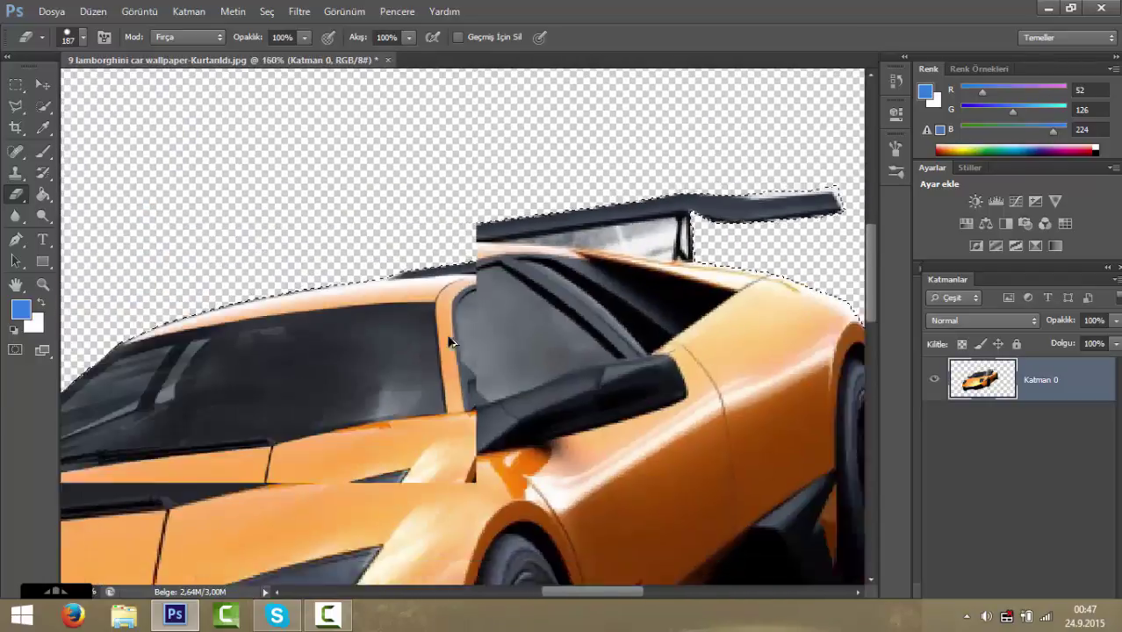
pyautogui.scroll(-3, 441, 357)
pyautogui.scroll(-2, 421, 369)
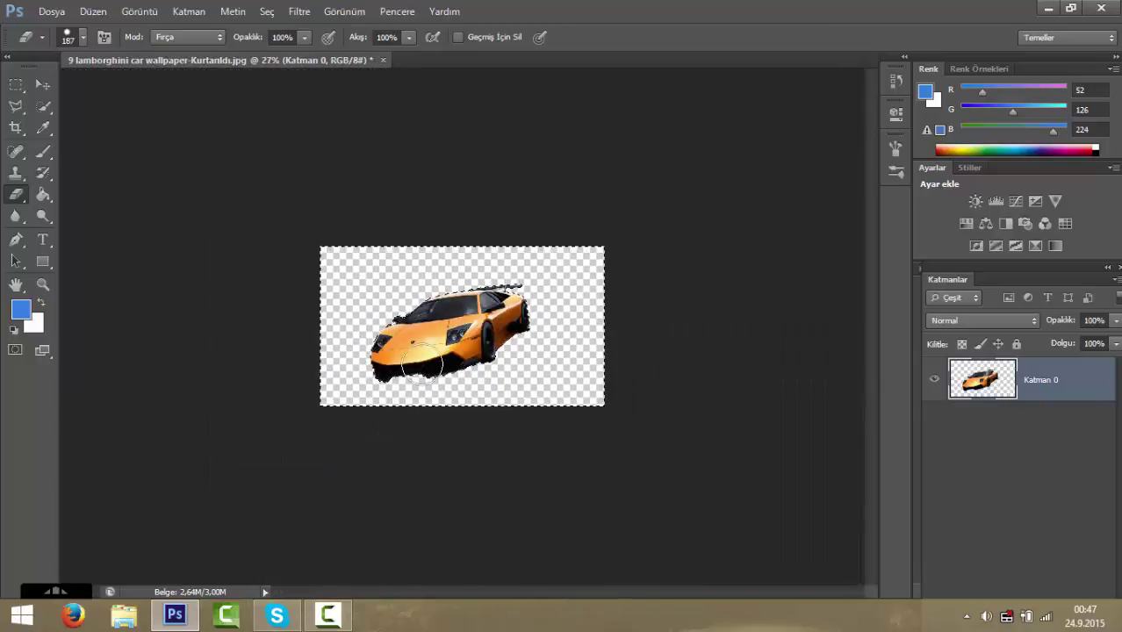
pyautogui.scroll(2, 457, 351)
pyautogui.scroll(2, 527, 316)
# Undo the two eraser strokes and deselect, restoring the full road background.
pyautogui.hotkey('ctrl', 'z')
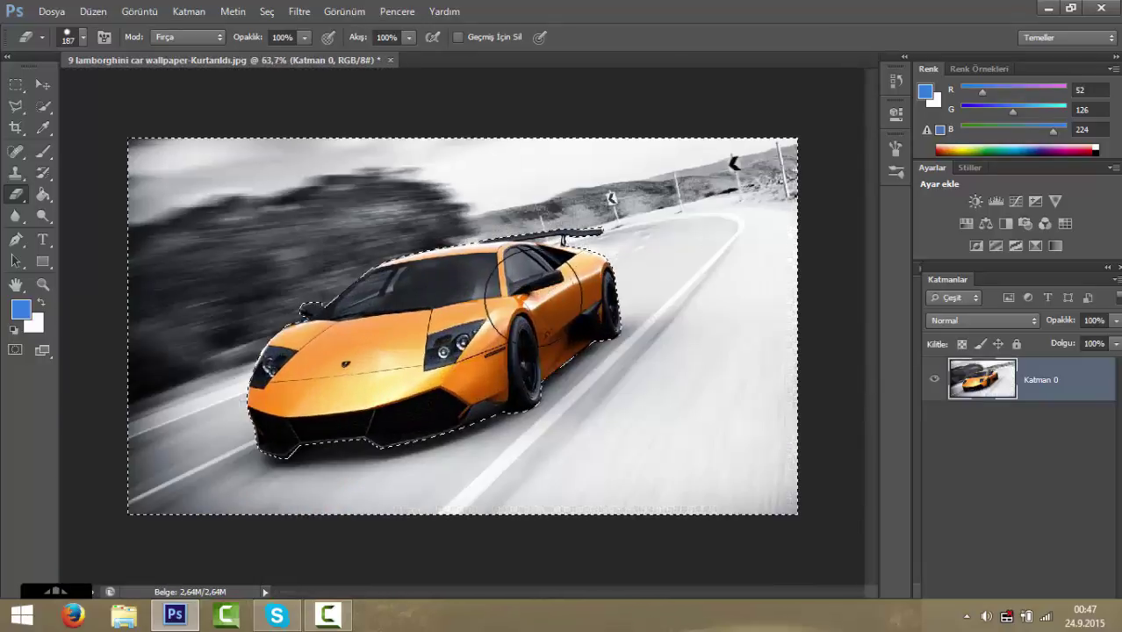
pyautogui.hotkey('ctrl', 'z')
pyautogui.hotkey('ctrl', 'z')
pyautogui.hotkey('ctrl', 'd')
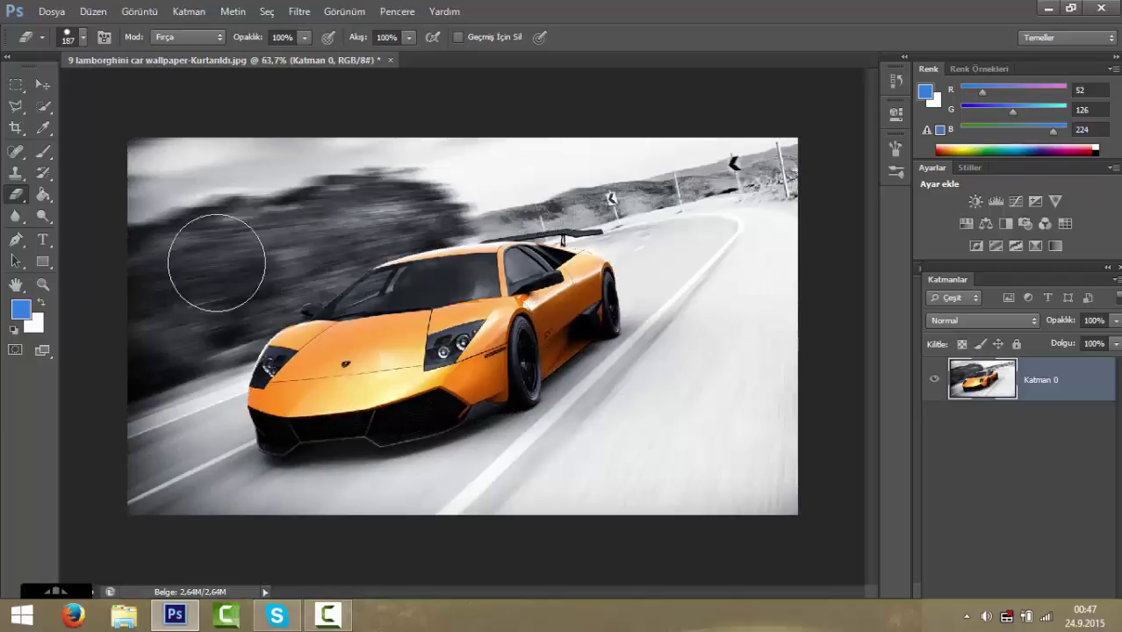
# Pause the screen recording and show the lasso tool variants.
pyautogui.moveTo(16, 105); pyautogui.dragTo(102, 134)
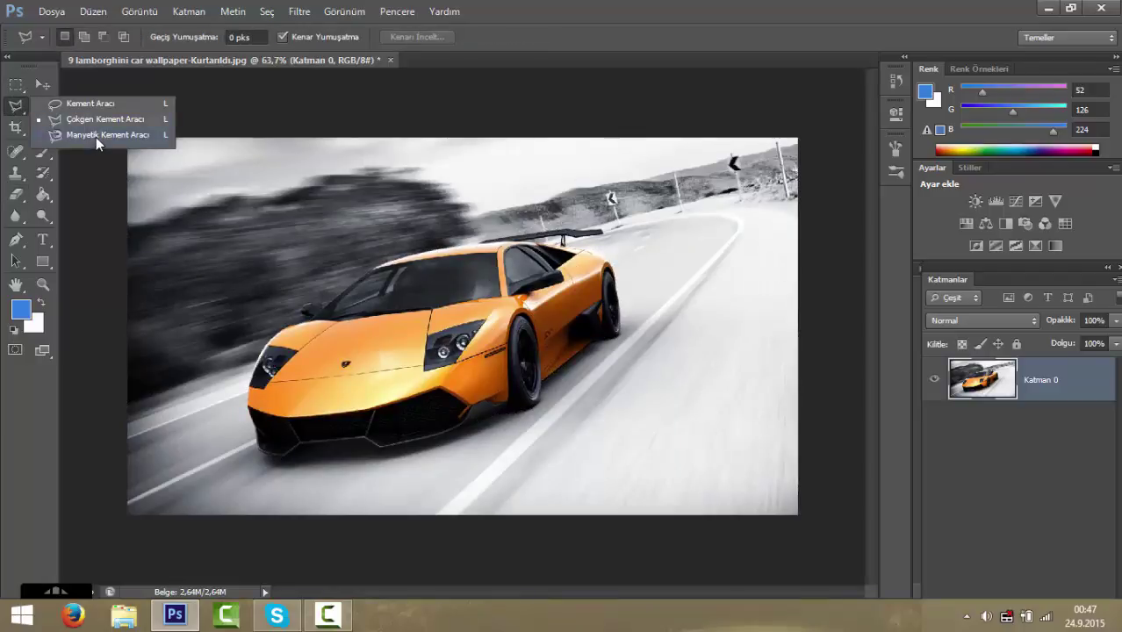
pyautogui.click(328, 615)
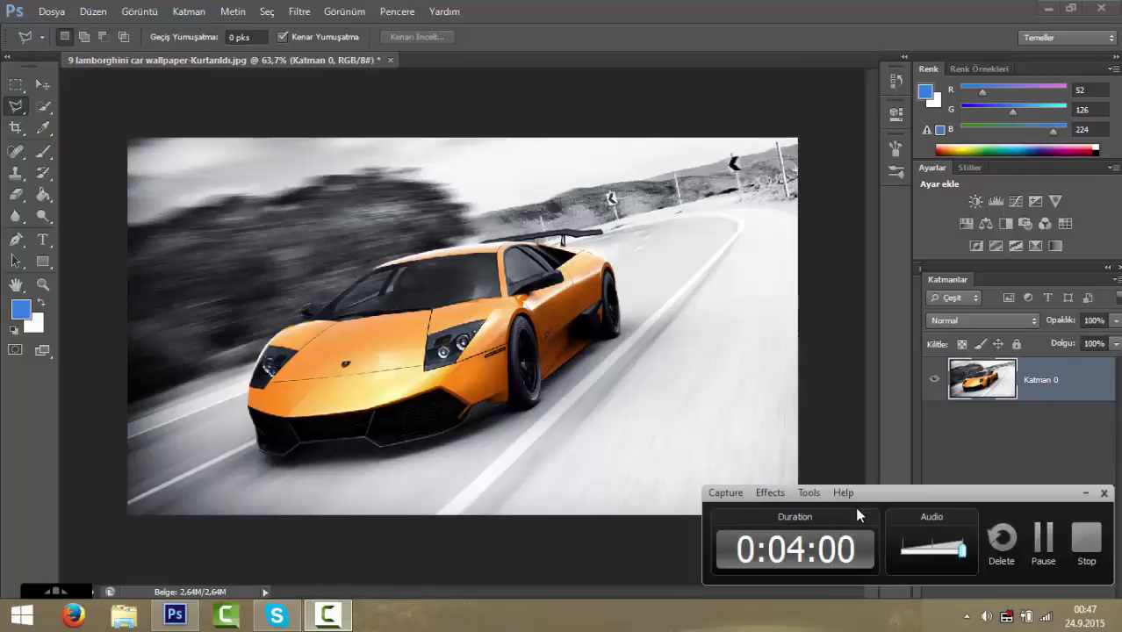
pyautogui.click(1052, 548)
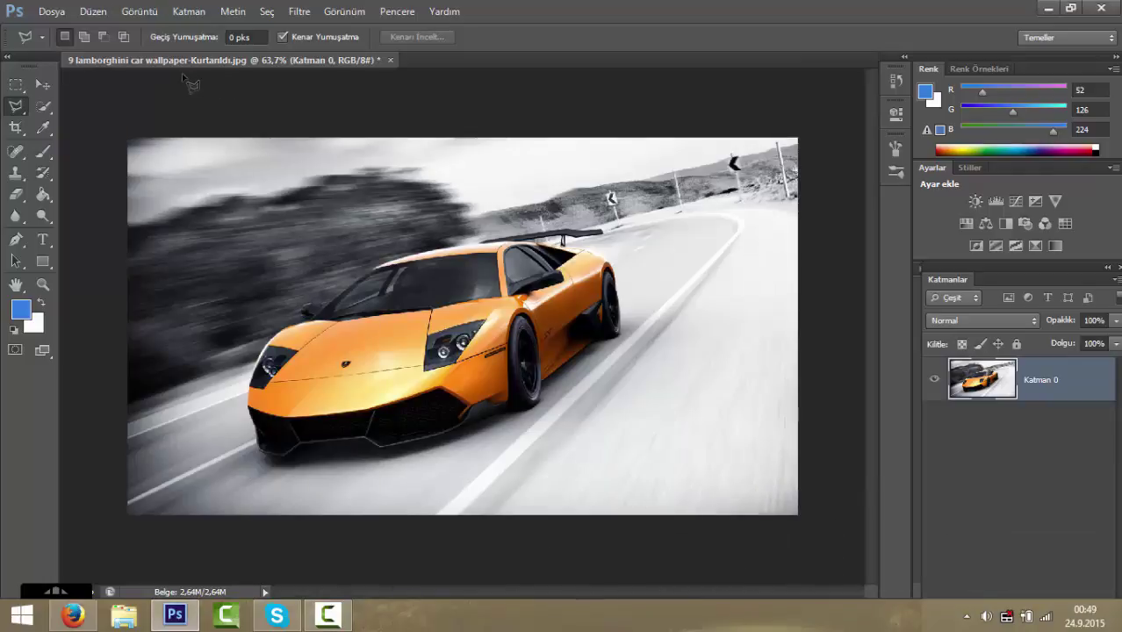
pyautogui.rightClick(19, 108)
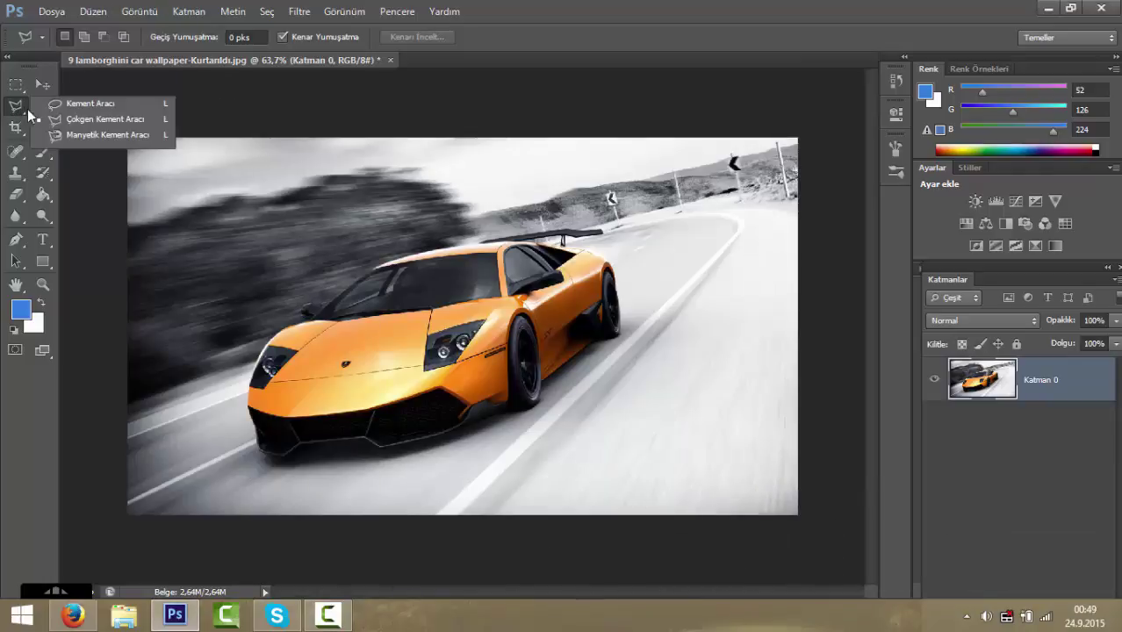
# Trace the car's body and spoiler with the Magnetic Lasso Tool into a closed selection.
pyautogui.click(69, 136)
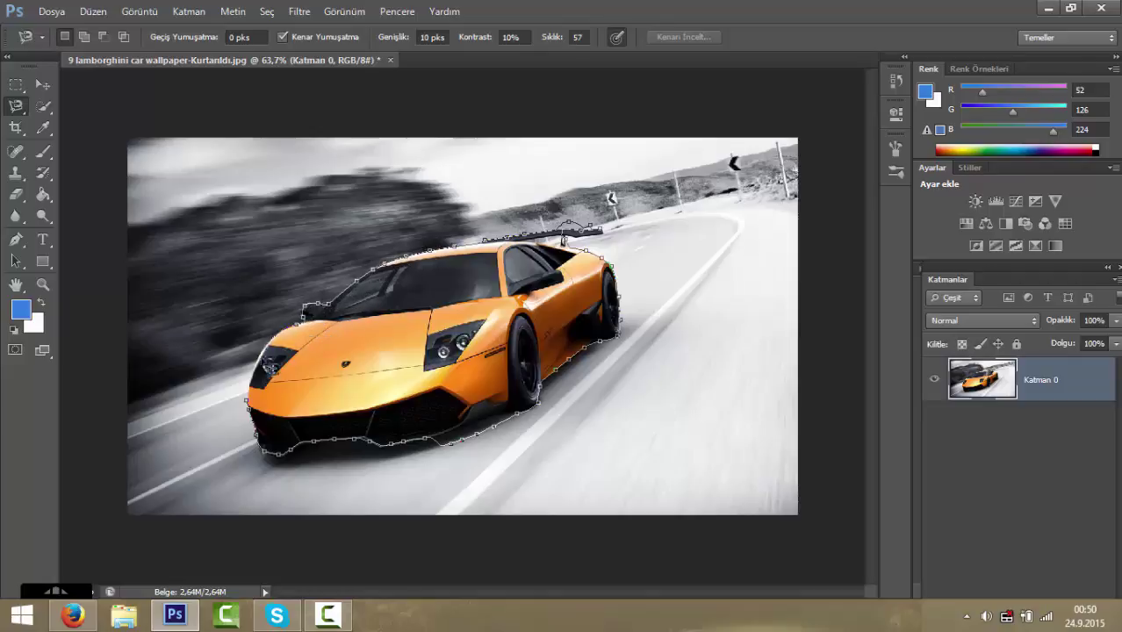
pyautogui.click(250, 406)
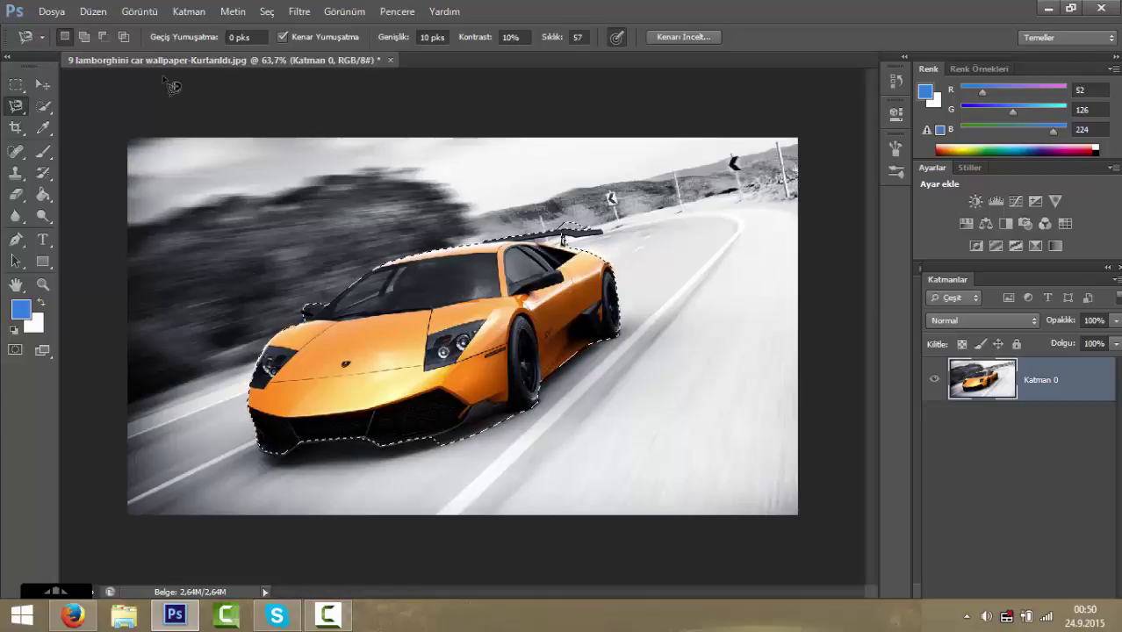
# Close the car image without saving (Hayır) and open the woman's portrait via Dosya > Aç.
pyautogui.click(391, 60)
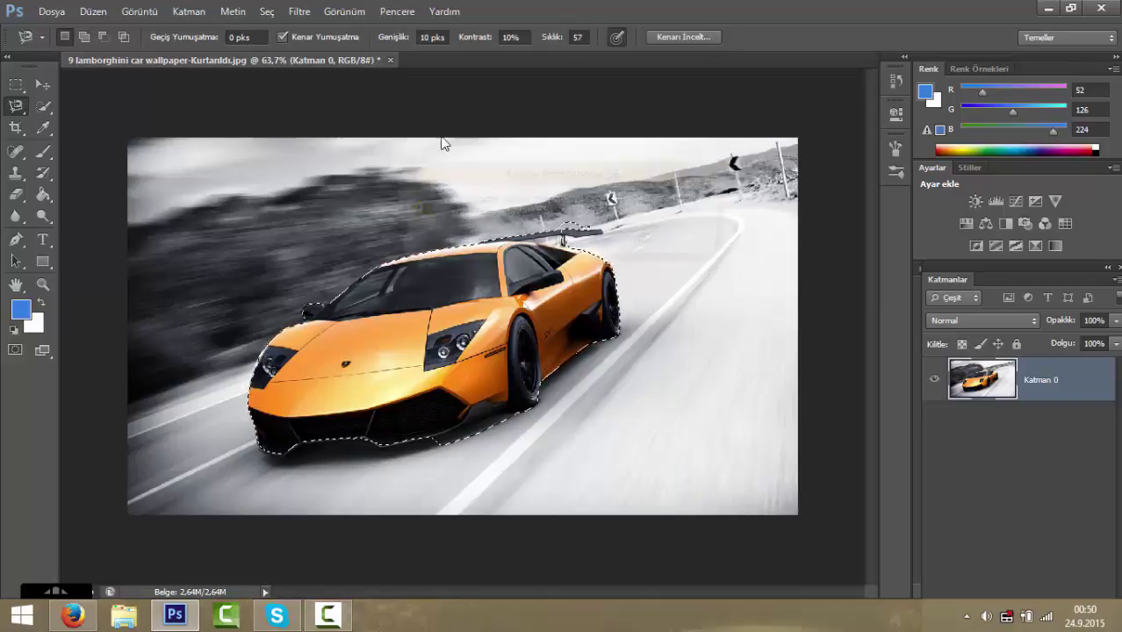
pyautogui.click(552, 247)
pyautogui.click(52, 11)
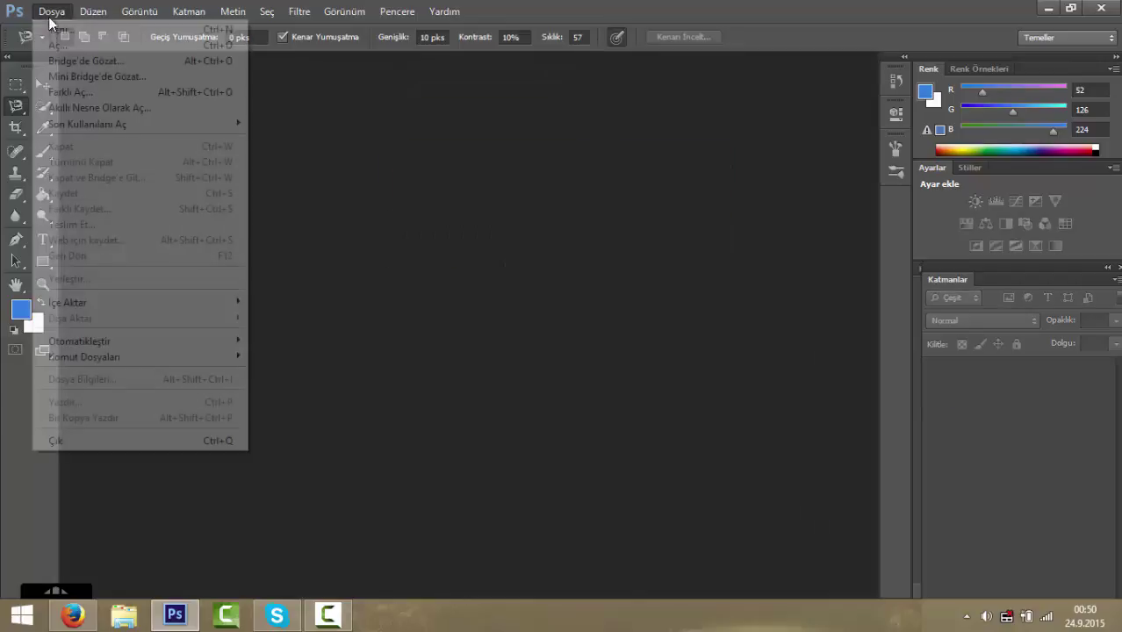
pyautogui.click(58, 46)
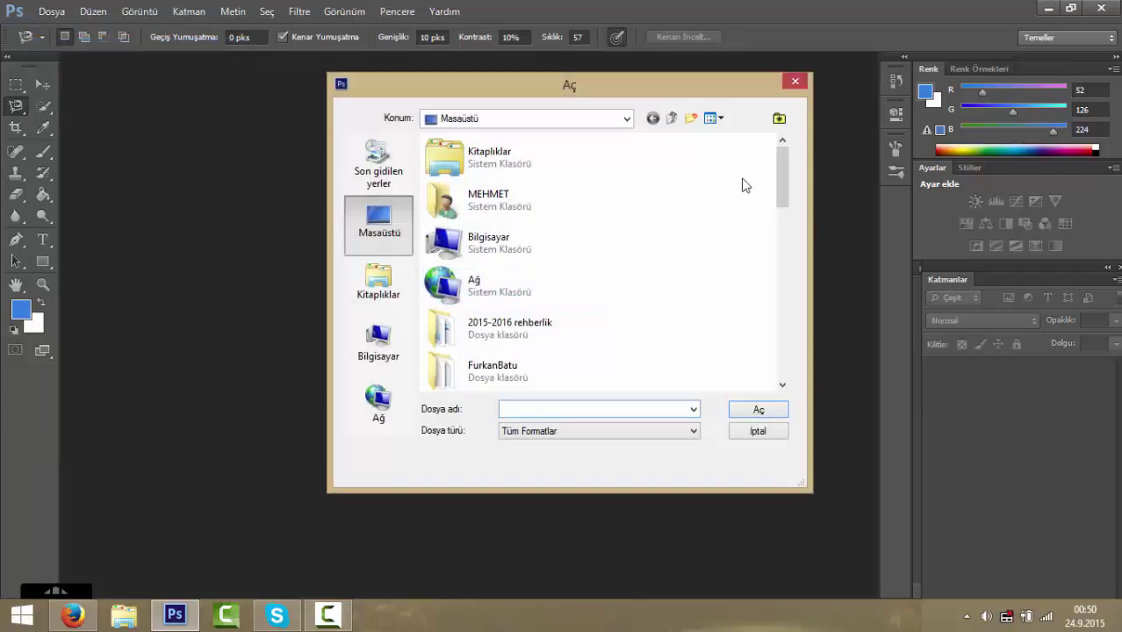
pyautogui.moveTo(787, 183)
pyautogui.mouseDown()
pyautogui.moveTo(784, 365)
pyautogui.moveTo(783, 297)
pyautogui.mouseUp()
pyautogui.doubleClick(591, 258)
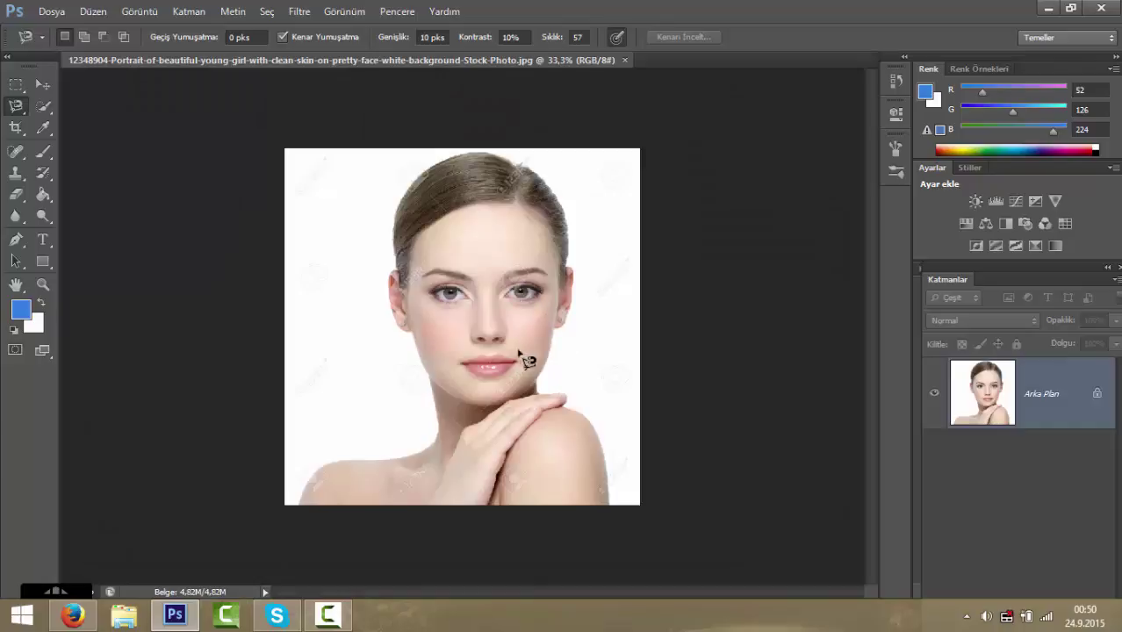
# Zoom in and trace the woman's head, neck and shoulders with the Magnetic Lasso Tool.
pyautogui.scroll(2, 538, 372)
pyautogui.scroll(-3, 518, 317)
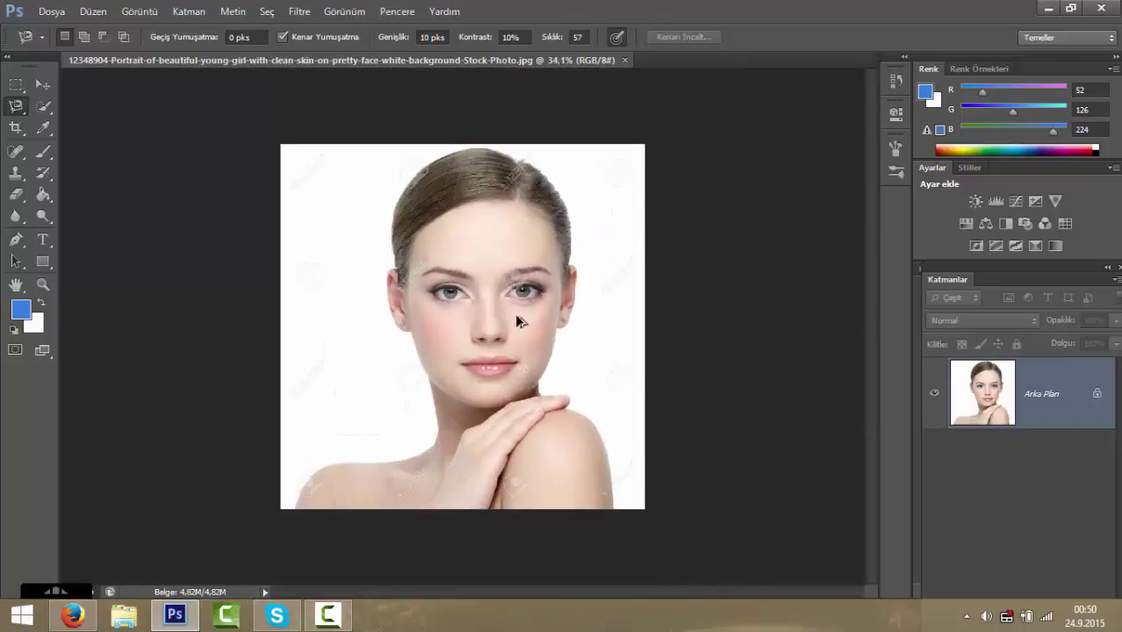
pyautogui.scroll(1, 518, 318)
pyautogui.scroll(1, 300, 236)
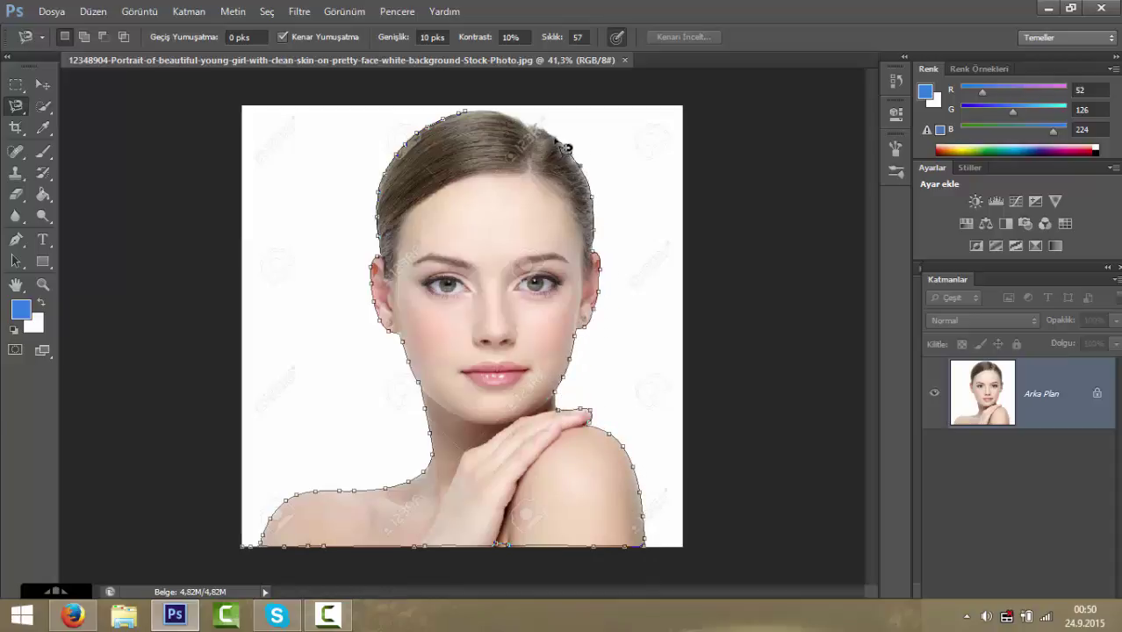
# Close the lasso path around the woman and apply Seçimi Tersine Çevir (Select Inverse).
pyautogui.click(465, 114)
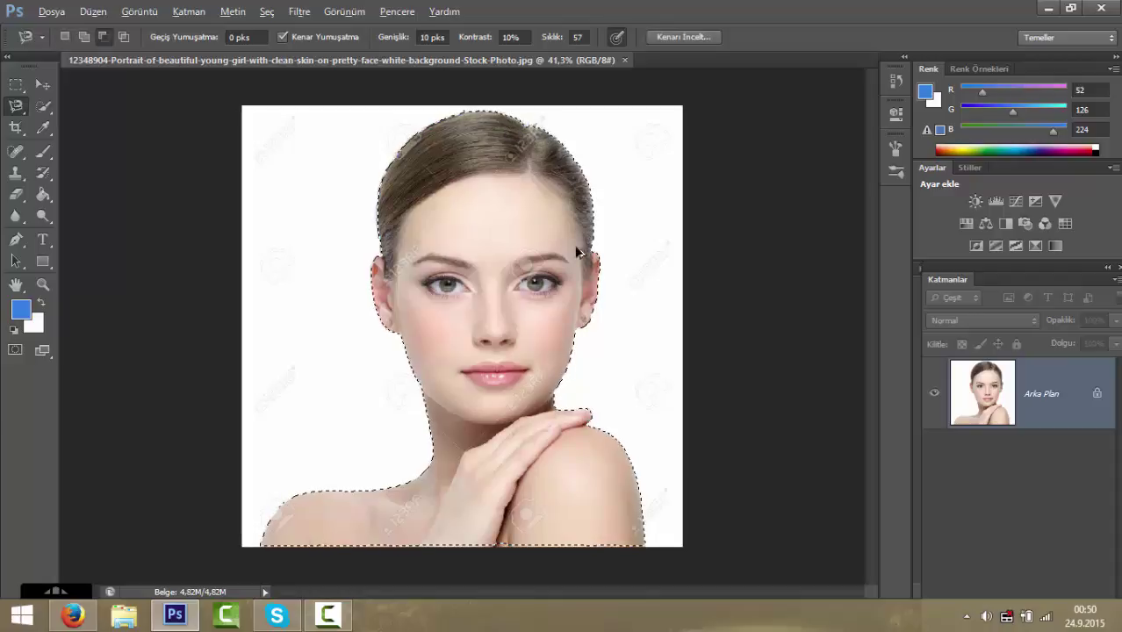
pyautogui.scroll(-3, 574, 245)
pyautogui.scroll(1, 466, 351)
pyautogui.scroll(3, 467, 350)
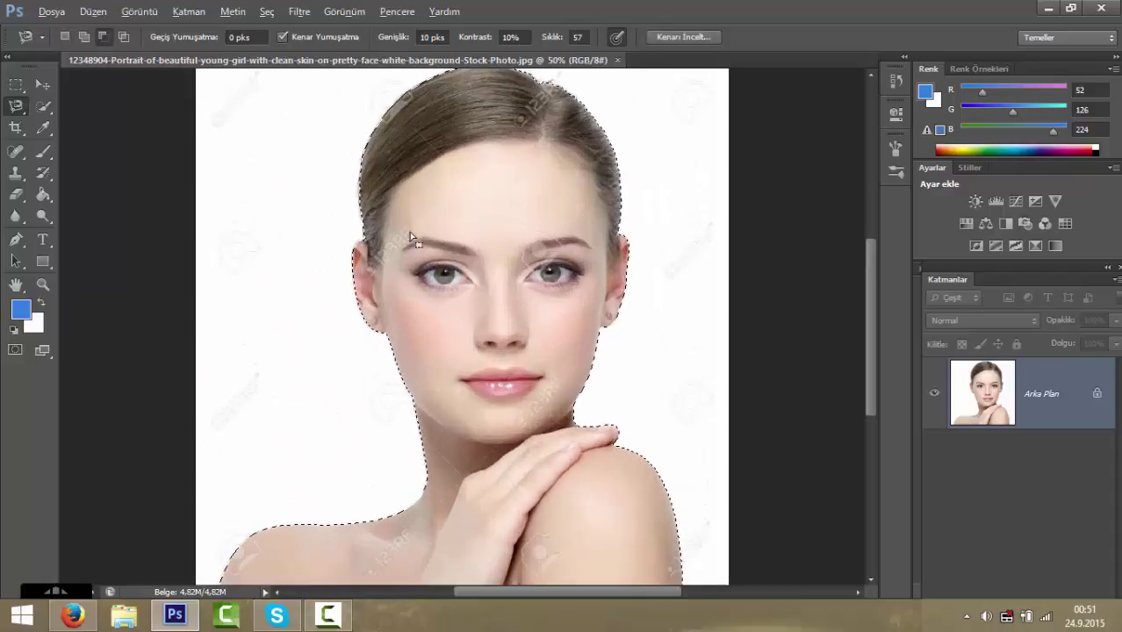
pyautogui.rightClick(431, 216)
pyautogui.click(474, 243)
# Switch from the Eraser to the Paint Bucket Tool.
pyautogui.click(20, 195)
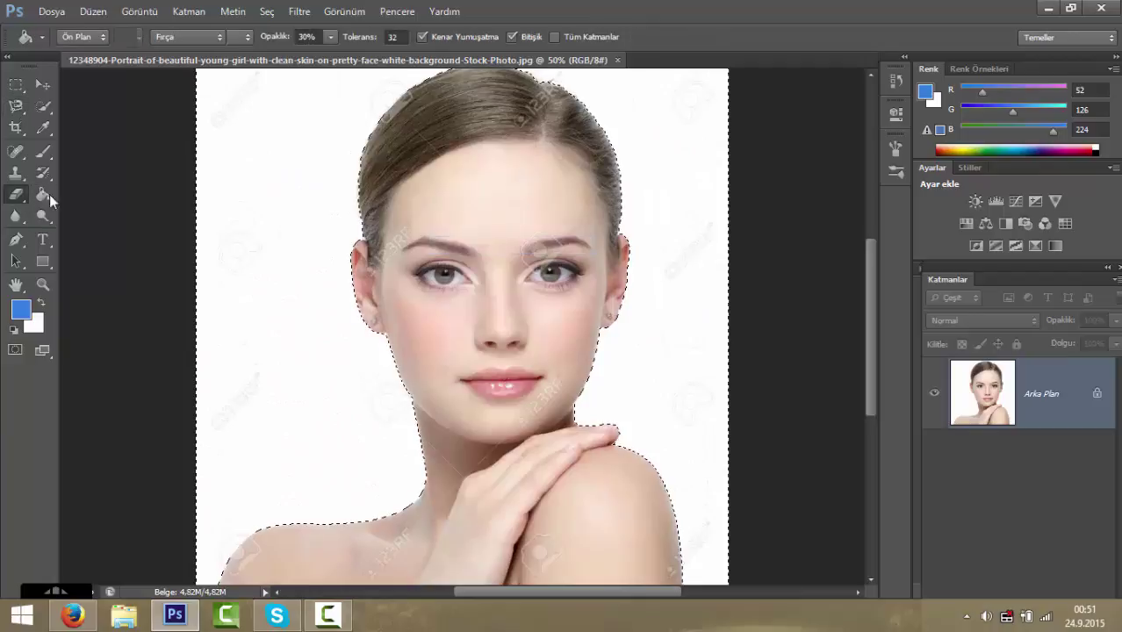
pyautogui.scroll(1, 518, 221)
pyautogui.scroll(-3, 518, 221)
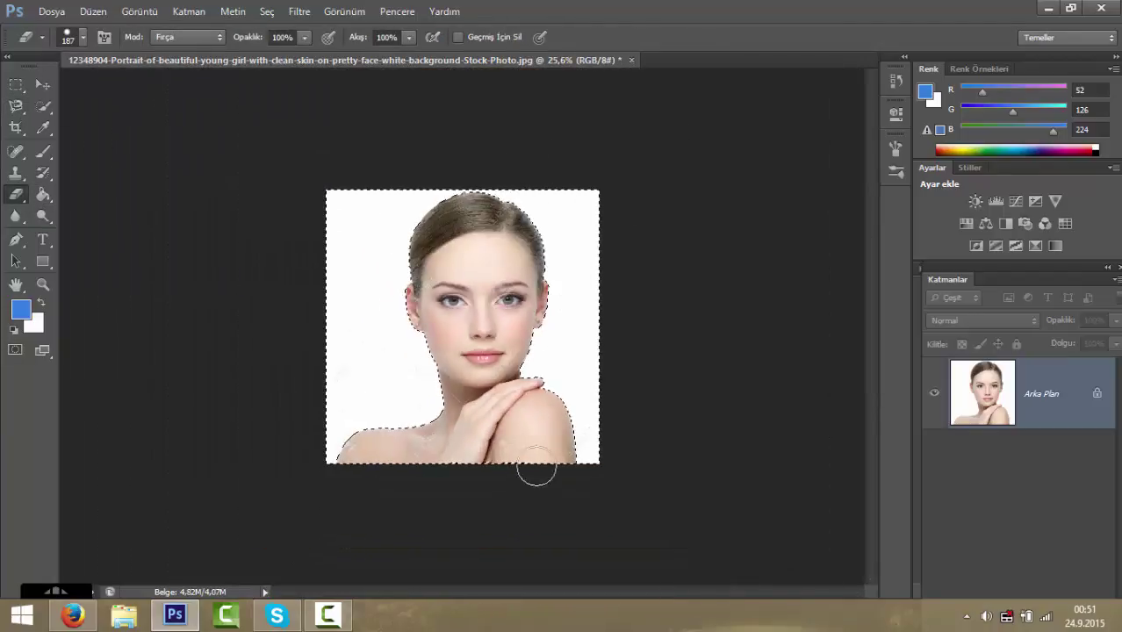
pyautogui.click(43, 195)
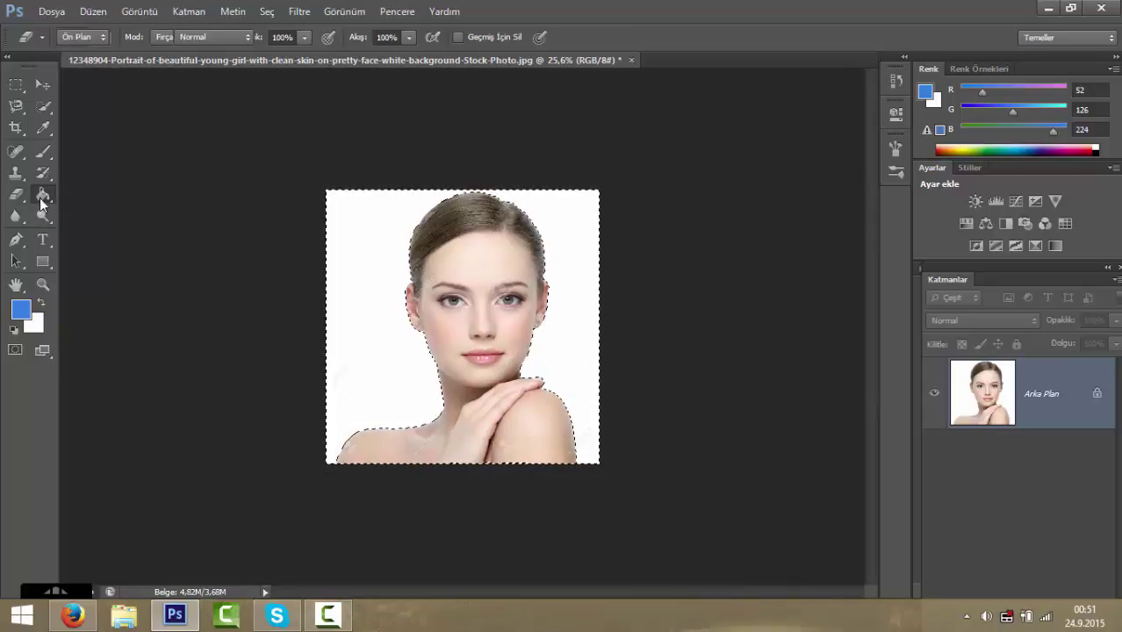
# Paint-bucket the selected white background blue in two passes, then scroll up to check it.
pyautogui.click(381, 239)
pyautogui.click(405, 330)
pyautogui.click(406, 330)
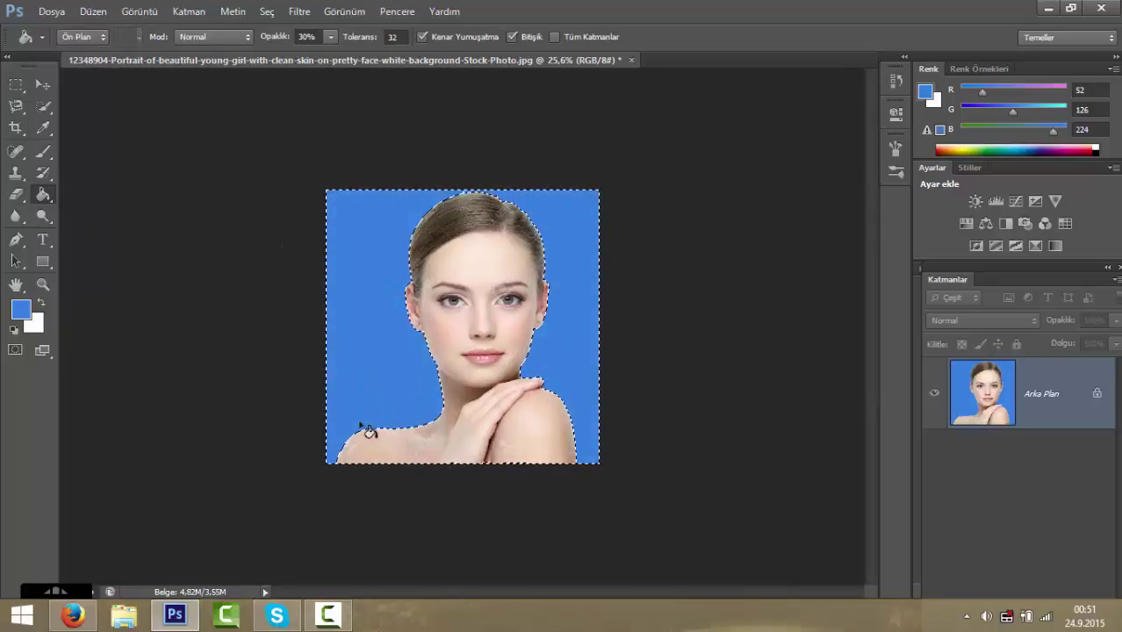
pyautogui.scroll(3, 497, 257)
pyautogui.scroll(2, 497, 257)
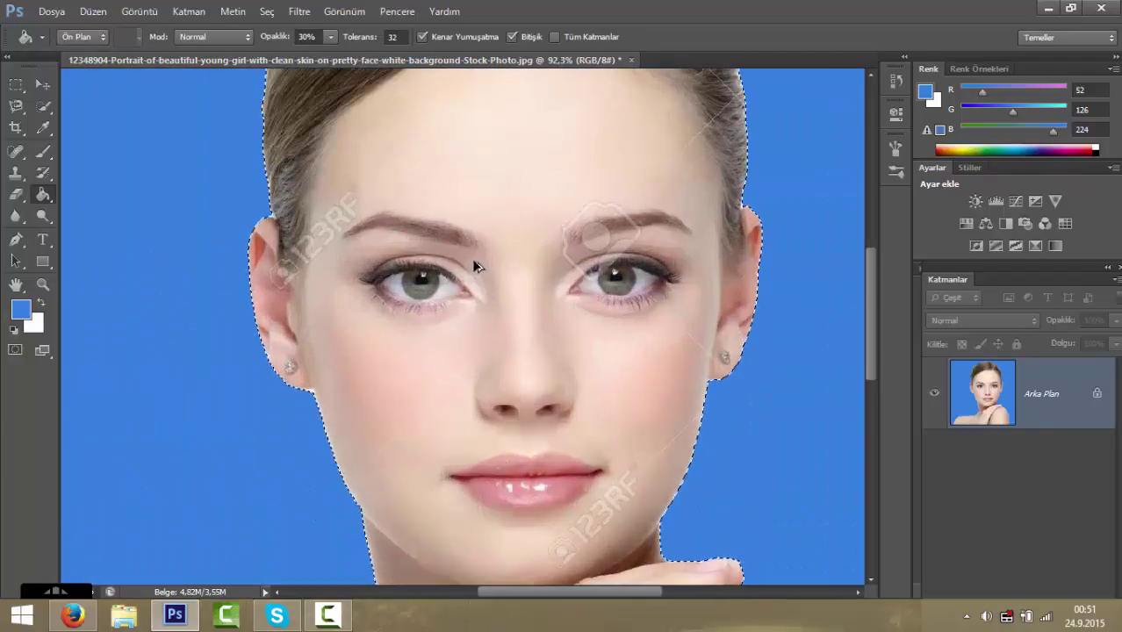
pyautogui.scroll(2, 476, 260)
pyautogui.scroll(2, 471, 279)
# Scroll back down and bring up the screen recorder's controls to stop recording.
pyautogui.scroll(-3, 351, 345)
pyautogui.scroll(-3, 335, 362)
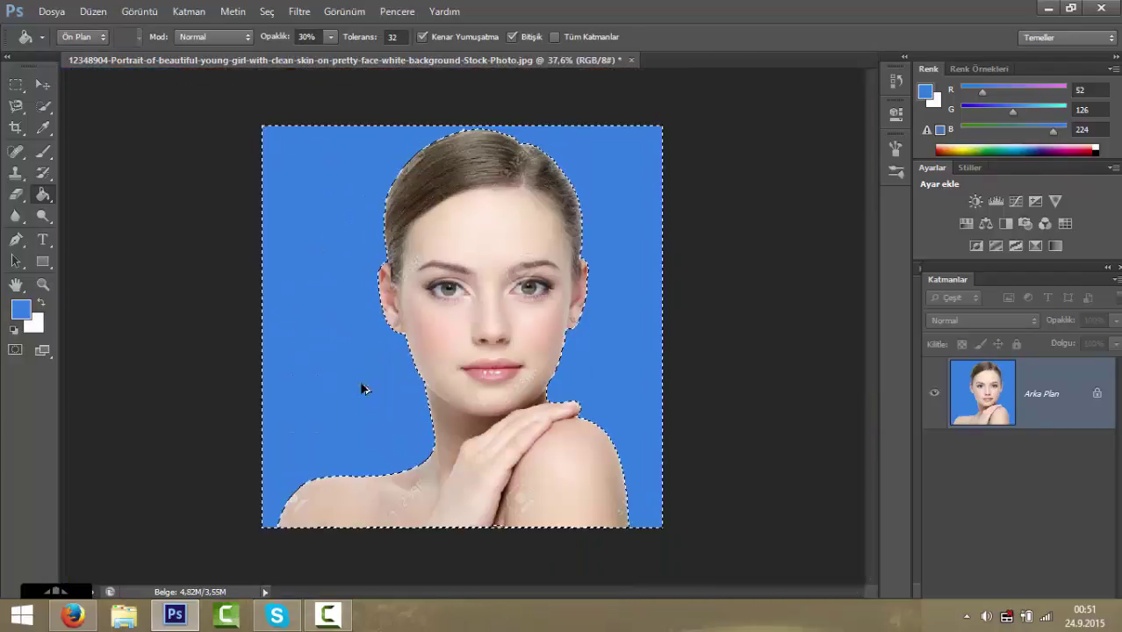
pyautogui.scroll(-2, 363, 385)
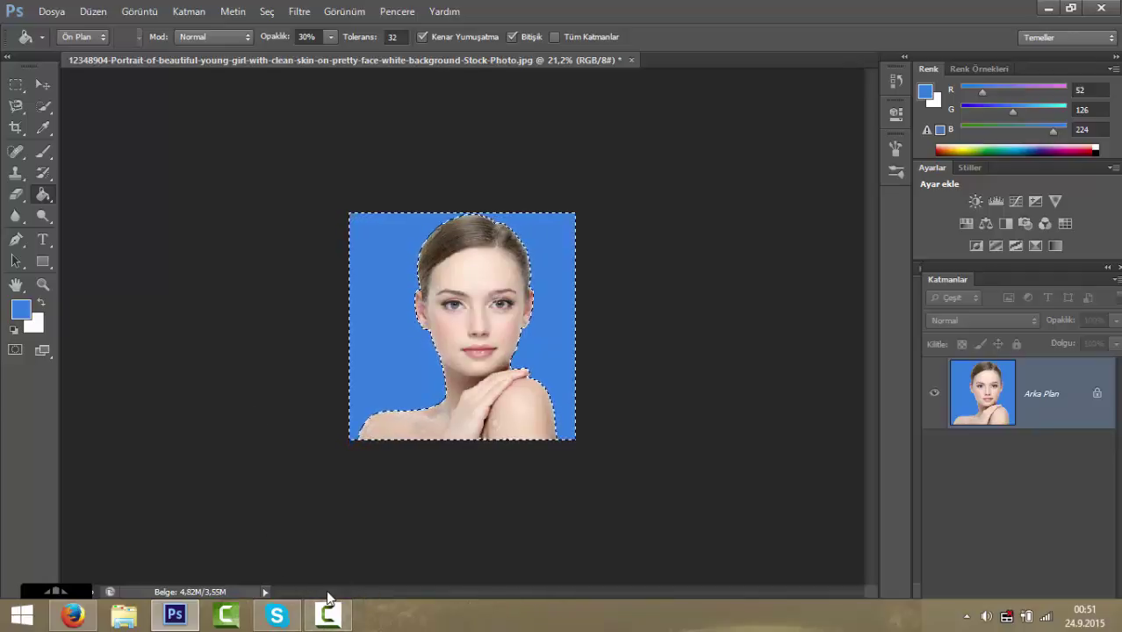
pyautogui.click(325, 618)
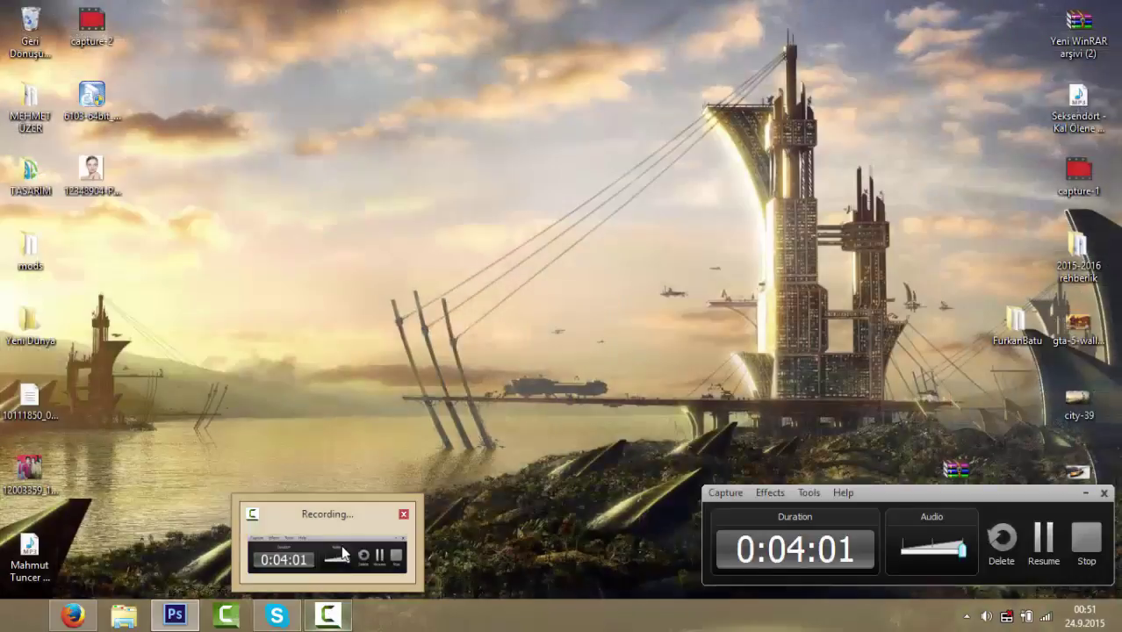